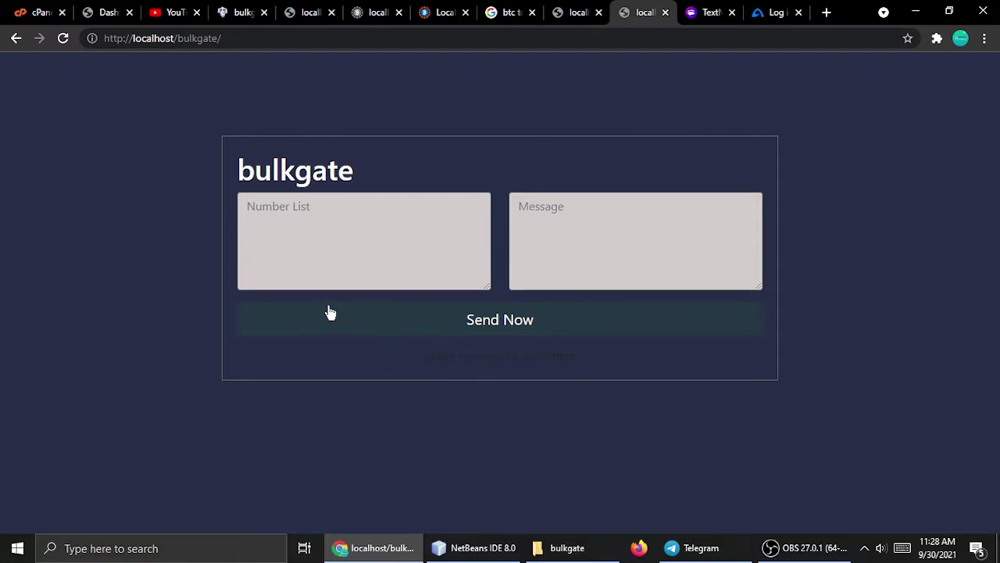
# Click repeatedly into the Number List field of the bulkgate sender form.
pyautogui.doubleClick(292, 176)
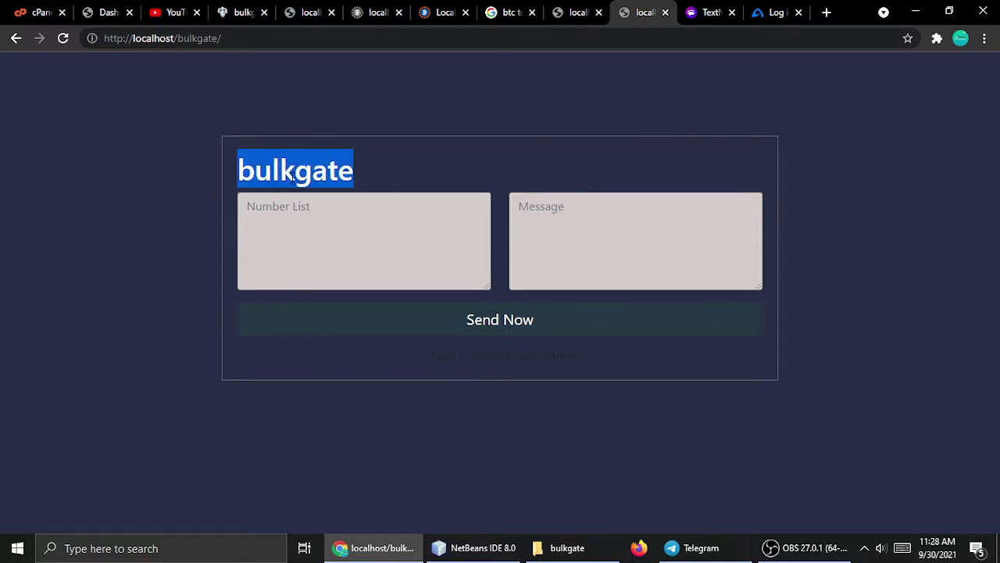
pyautogui.click(305, 234)
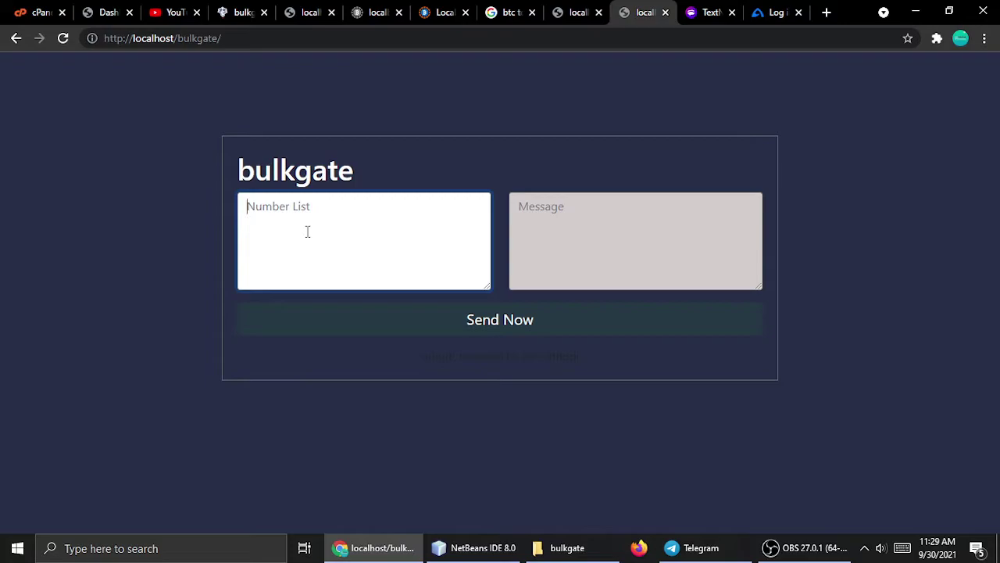
pyautogui.doubleClick(317, 172)
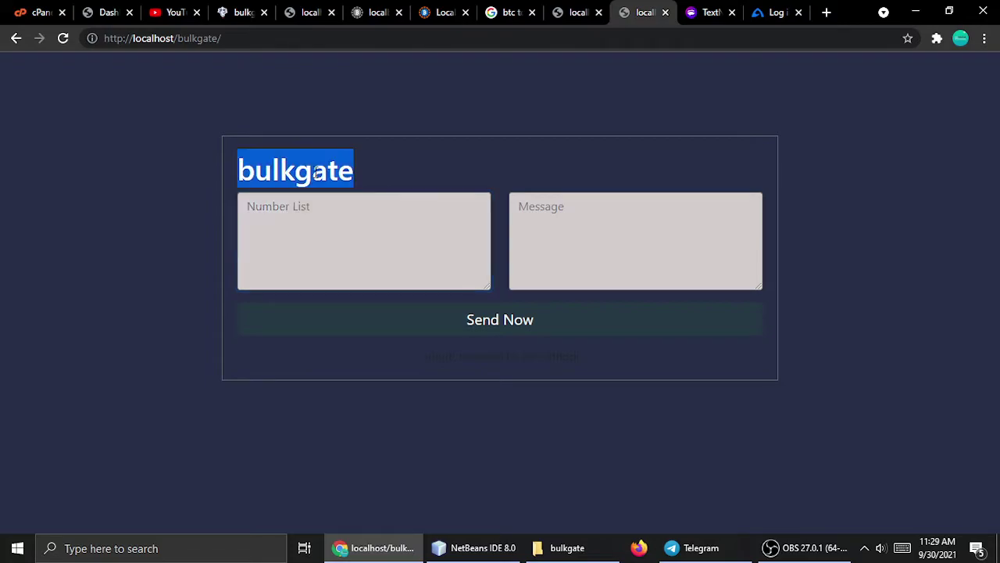
pyautogui.click(334, 242)
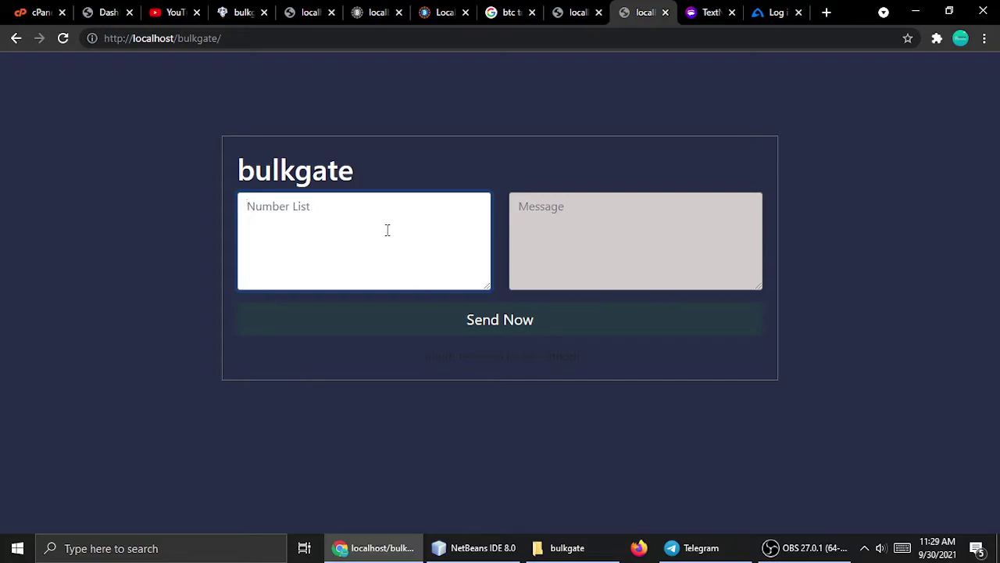
pyautogui.doubleClick(323, 185)
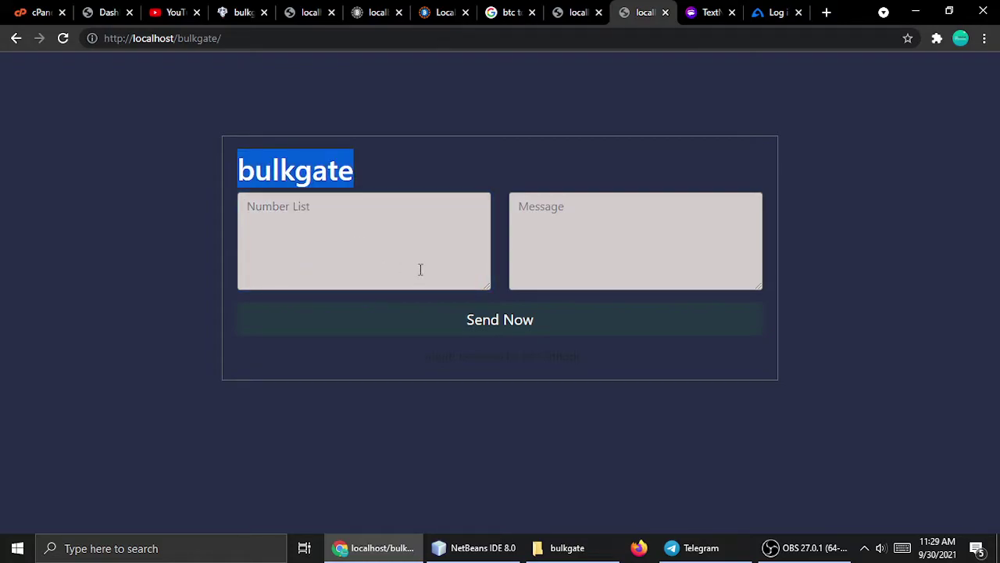
pyautogui.click(319, 248)
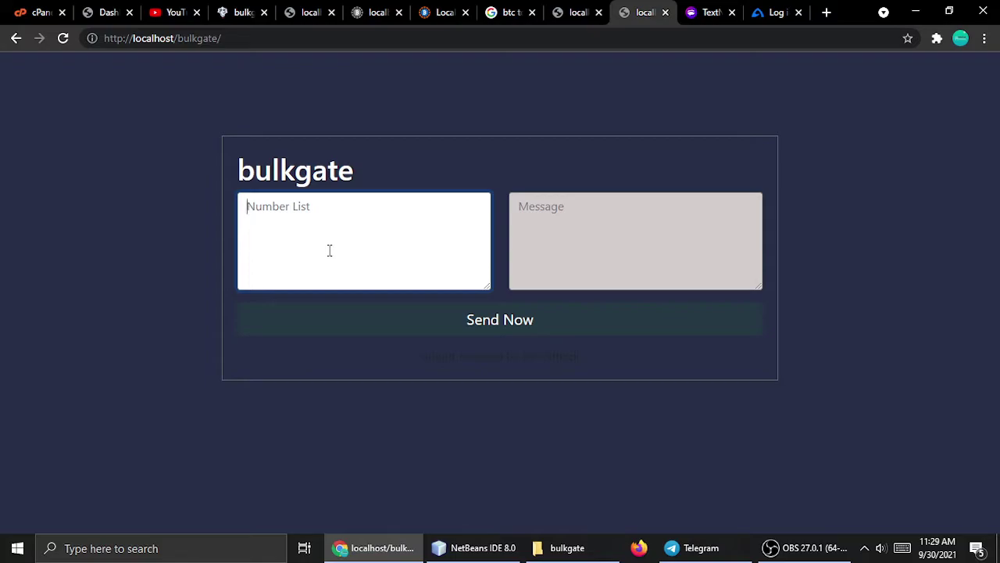
# Select the account's own phone number in TextNow, then return to the sender form.
pyautogui.click(707, 11)
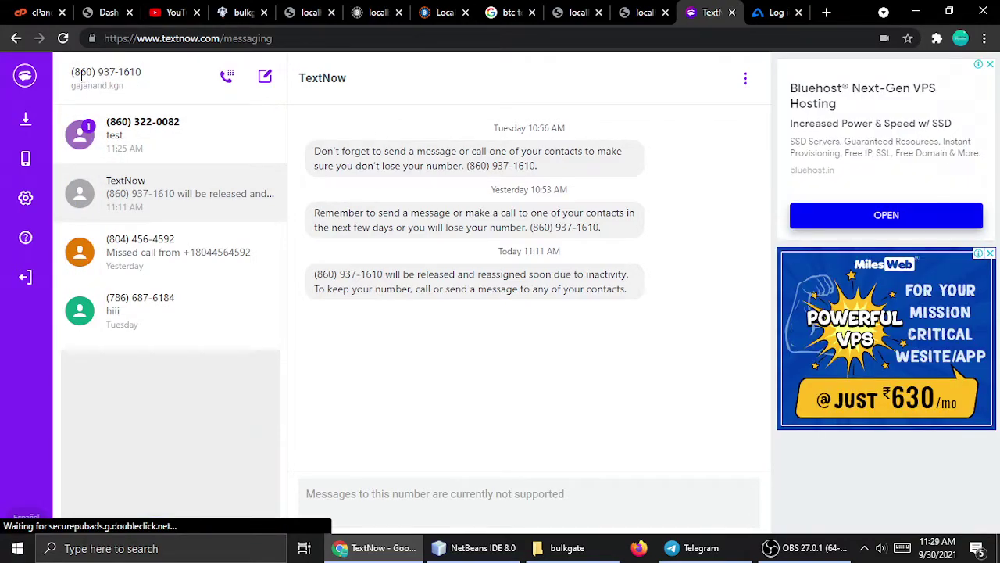
pyautogui.moveTo(72, 72); pyautogui.dragTo(149, 77)
pyautogui.hotkey('ctrl', 'c')
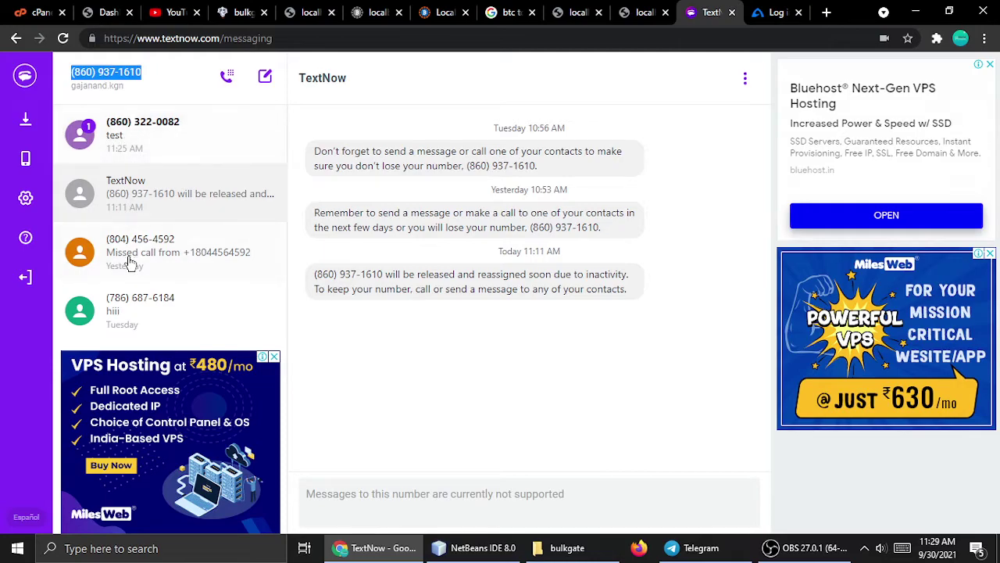
pyautogui.click(646, 10)
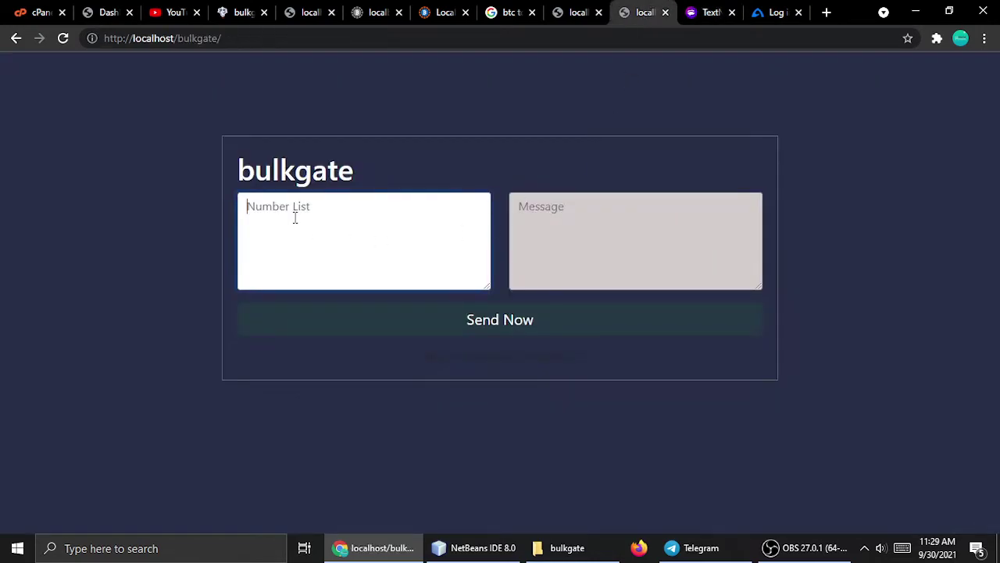
# Paste the TextNow number into Number List and reformat it as +1 without brackets or spaces.
pyautogui.hotkey('ctrl', 'v')
pyautogui.click(251, 206)
pyautogui.press('BackSpace')
pyautogui.write('+1')
pyautogui.press('BackSpace')
pyautogui.press('BackSpace')
pyautogui.press('BackSpace')
# Send 'Hello rathorji more powerfull api using we can send message fas' and check TextNow.
pyautogui.click(634, 232)
pyautogui.write('Hell')
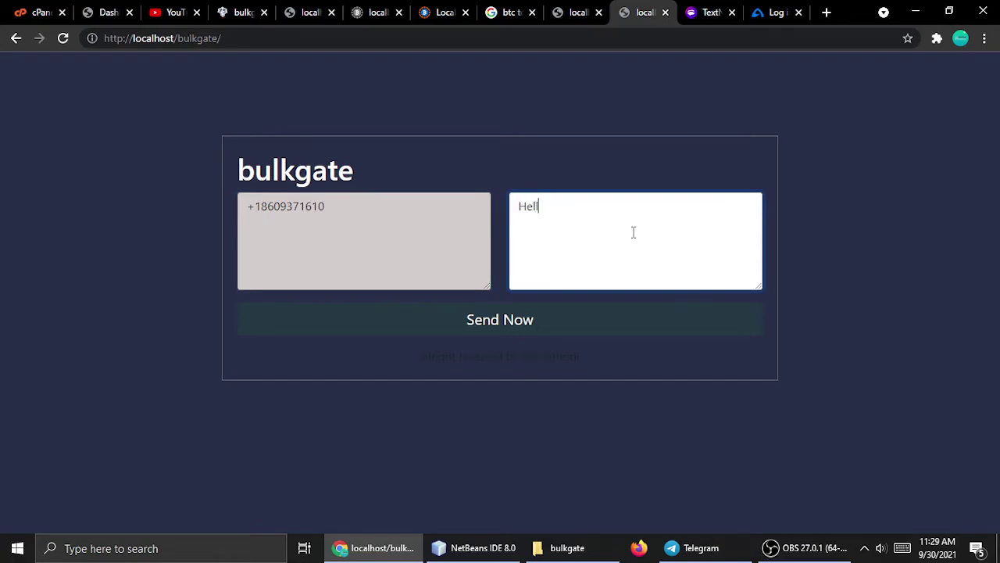
pyautogui.write('o rathorji more po')
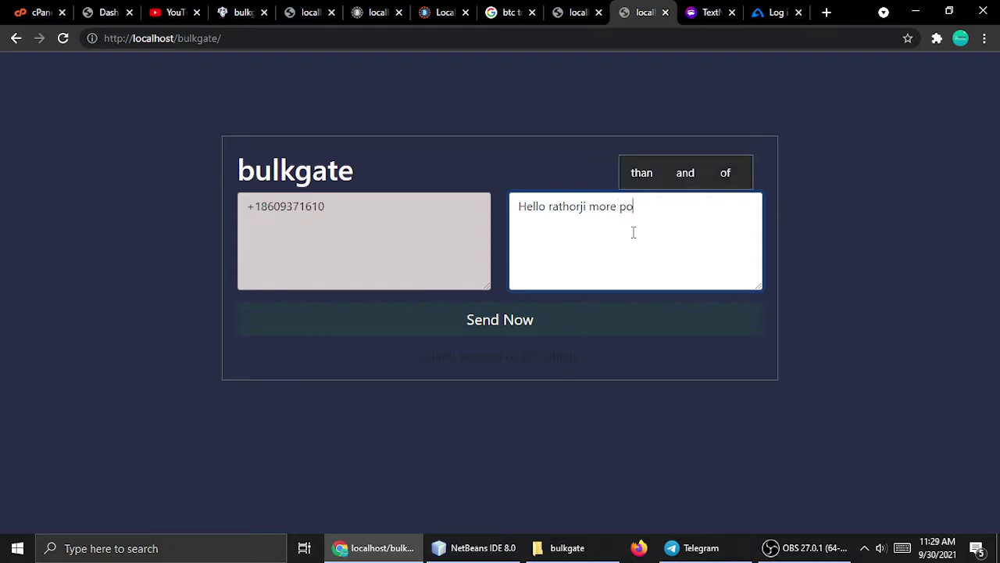
pyautogui.write('werfull api')
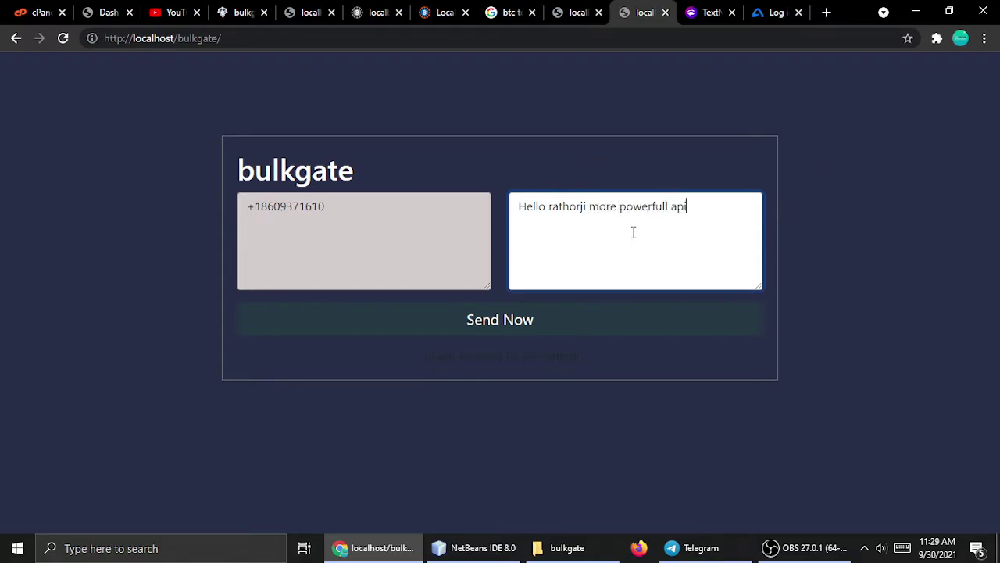
pyautogui.write(' using we can')
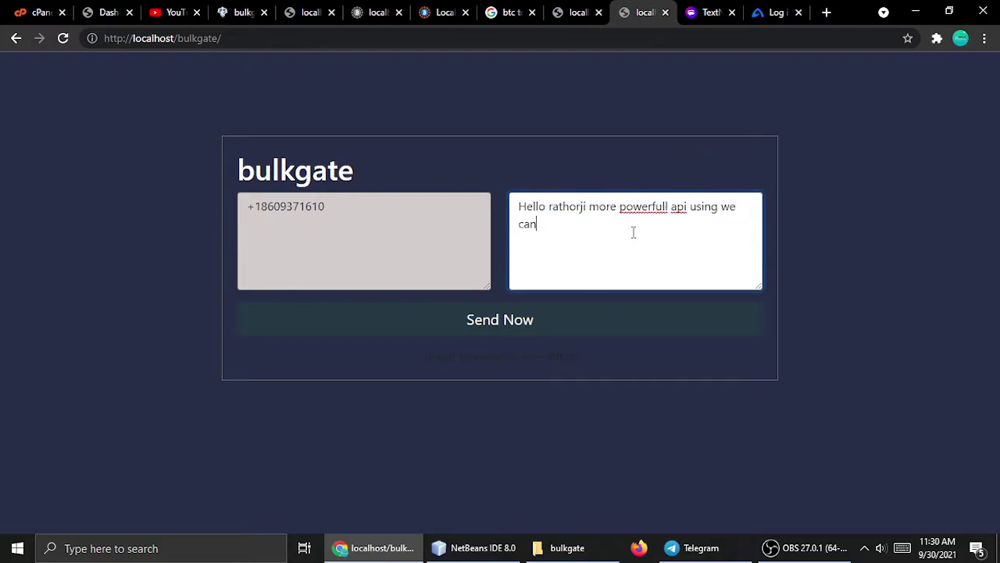
pyautogui.write(' send message fast')
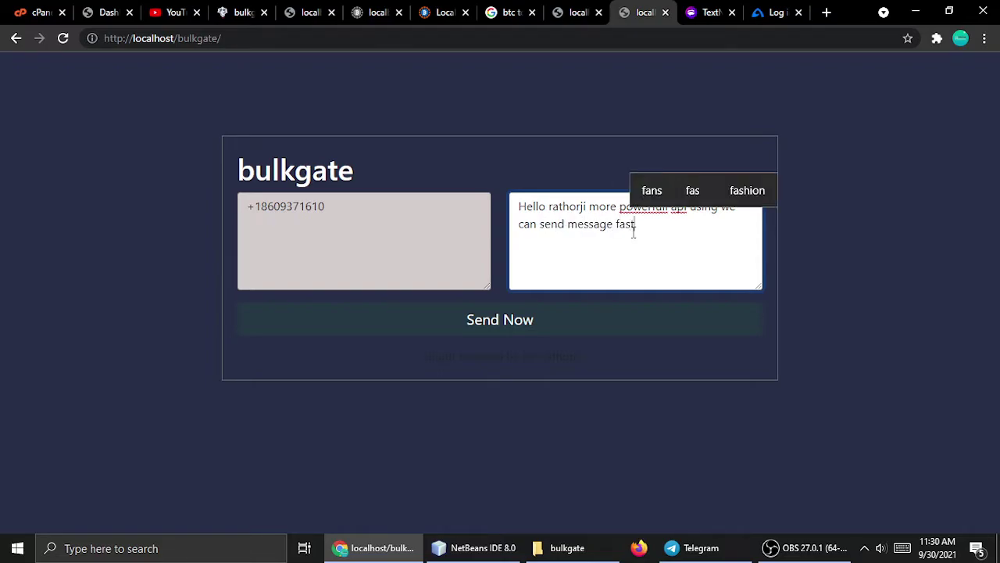
pyautogui.click(145, 272)
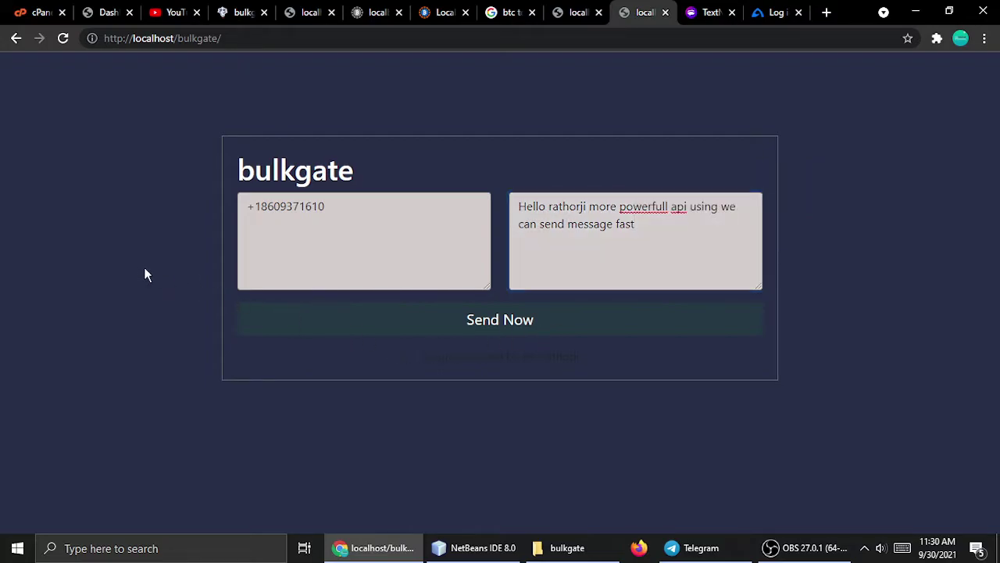
pyautogui.click(425, 332)
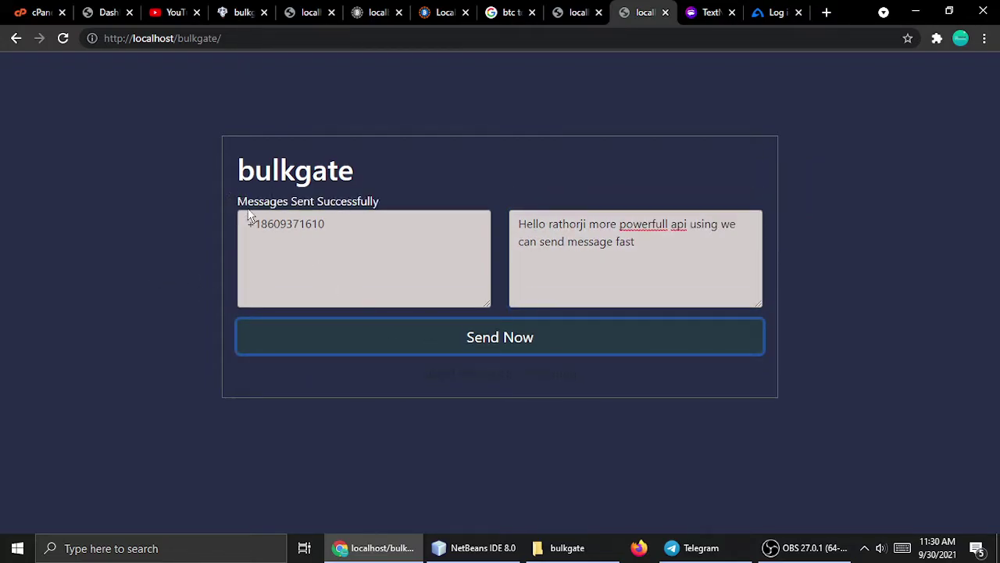
pyautogui.moveTo(239, 202); pyautogui.dragTo(353, 201)
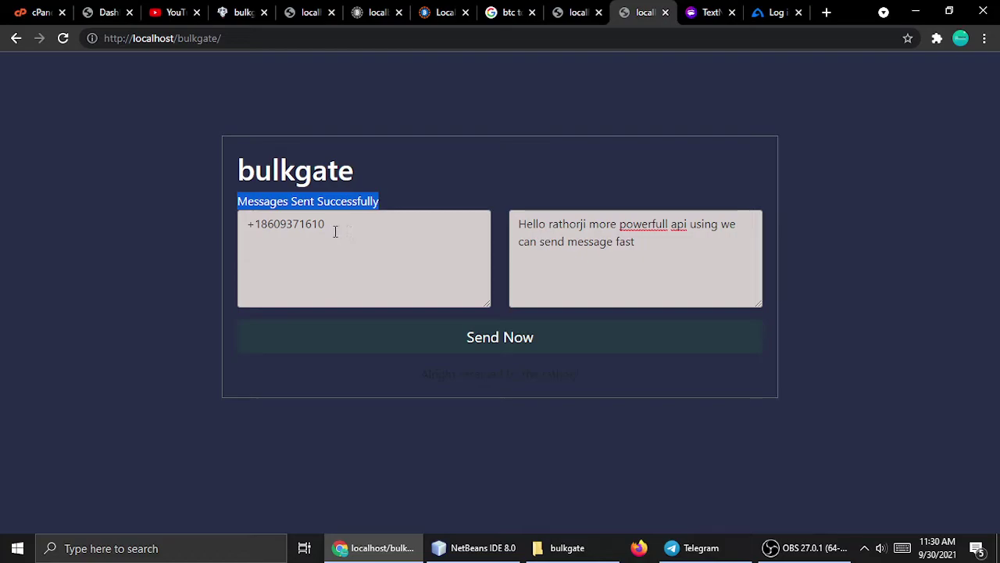
pyautogui.click(710, 12)
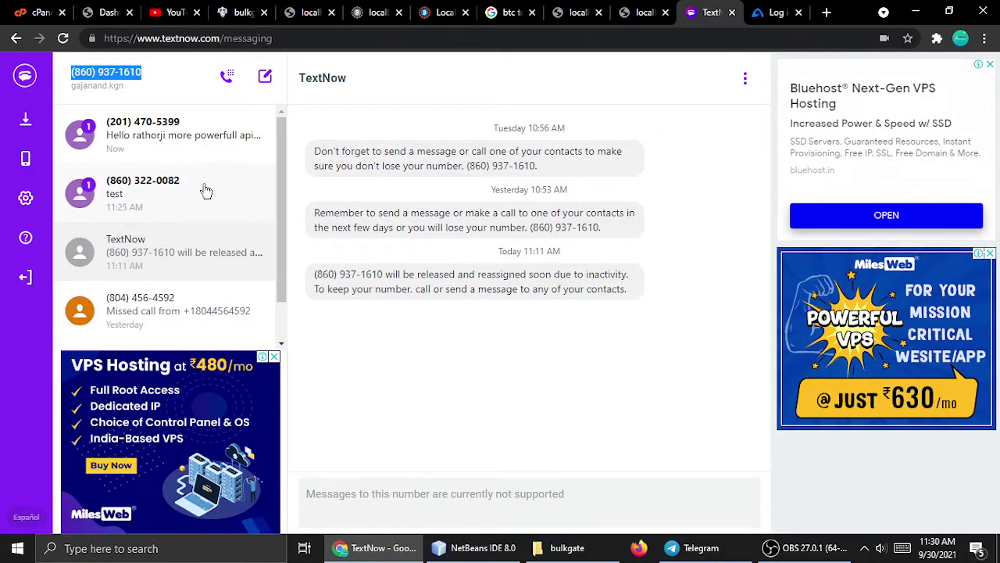
# Open the top TextNow conversation to read the received powerful-API message in full.
pyautogui.click(146, 136)
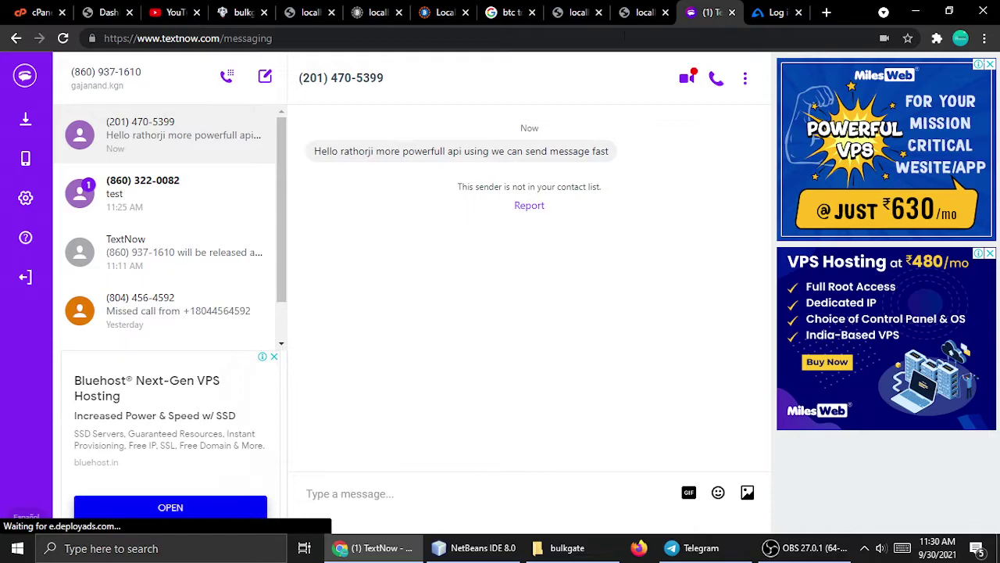
# Copy the listed phone number and paste it onto three lines of the Number List.
pyautogui.click(641, 6)
pyautogui.click(342, 225)
pyautogui.moveTo(342, 226); pyautogui.dragTo(187, 215)
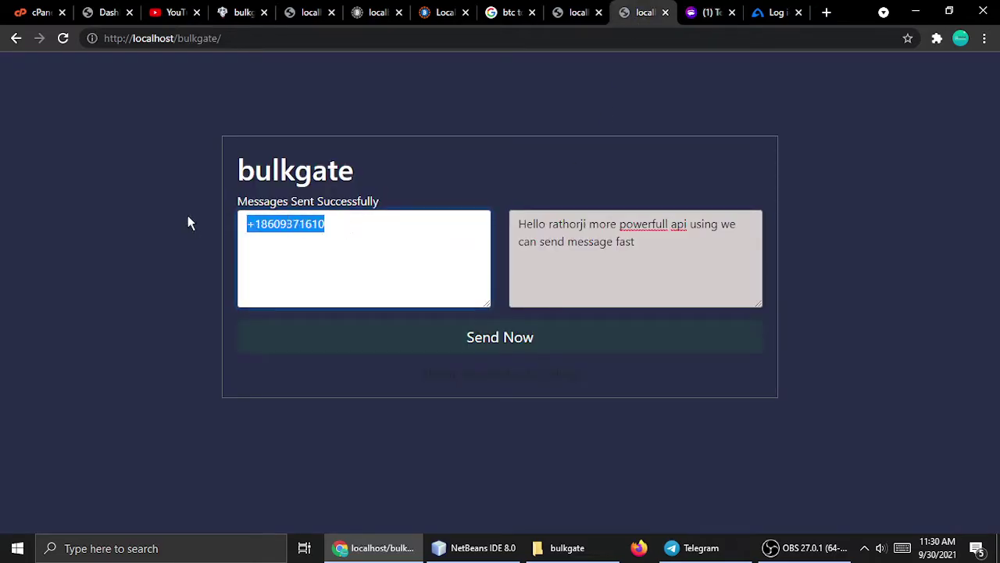
pyautogui.hotkey('ctrl', 'c')
pyautogui.hotkey('ctrl', 'v')
pyautogui.press('Return')
pyautogui.hotkey('ctrl', 'v')
pyautogui.press('Return')
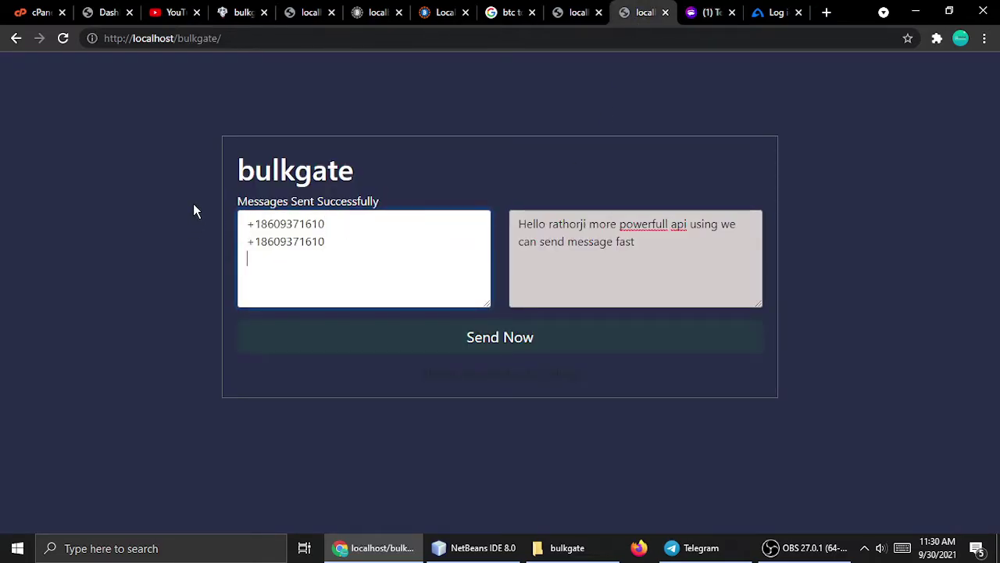
pyautogui.hotkey('ctrl', 'v')
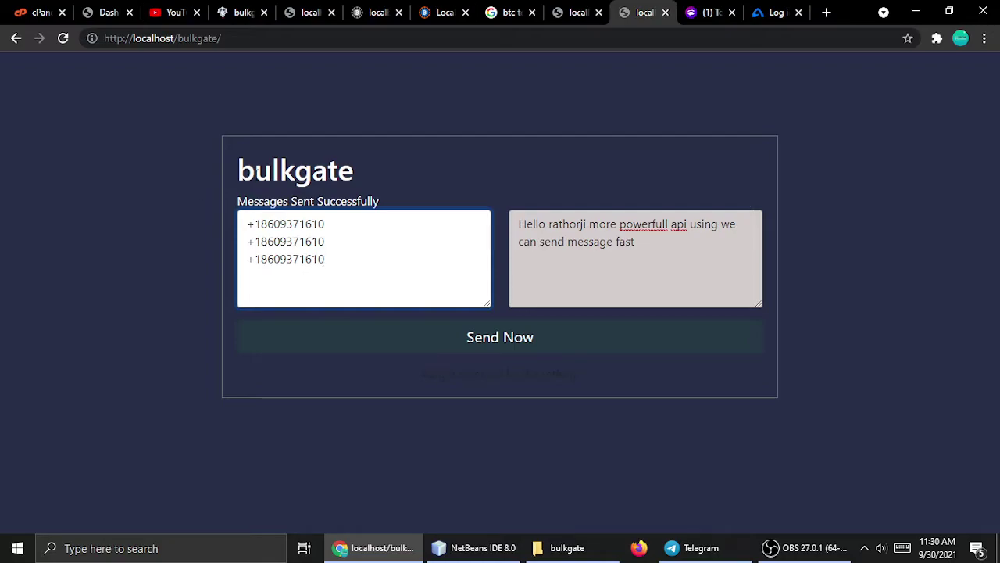
# Replace the third number's digits after +1 with 5487752.
pyautogui.doubleClick(283, 241)
pyautogui.doubleClick(286, 260)
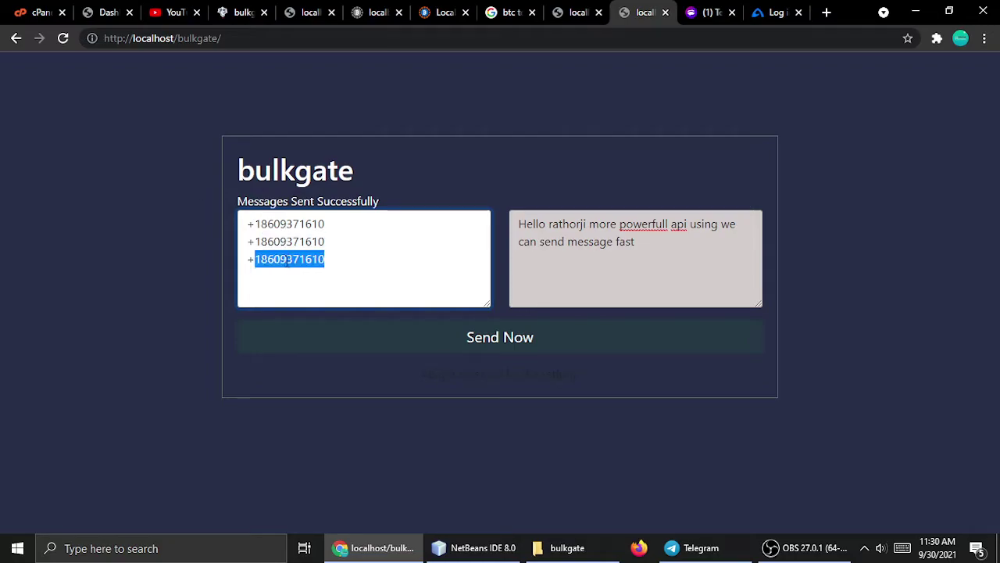
pyautogui.click(285, 261)
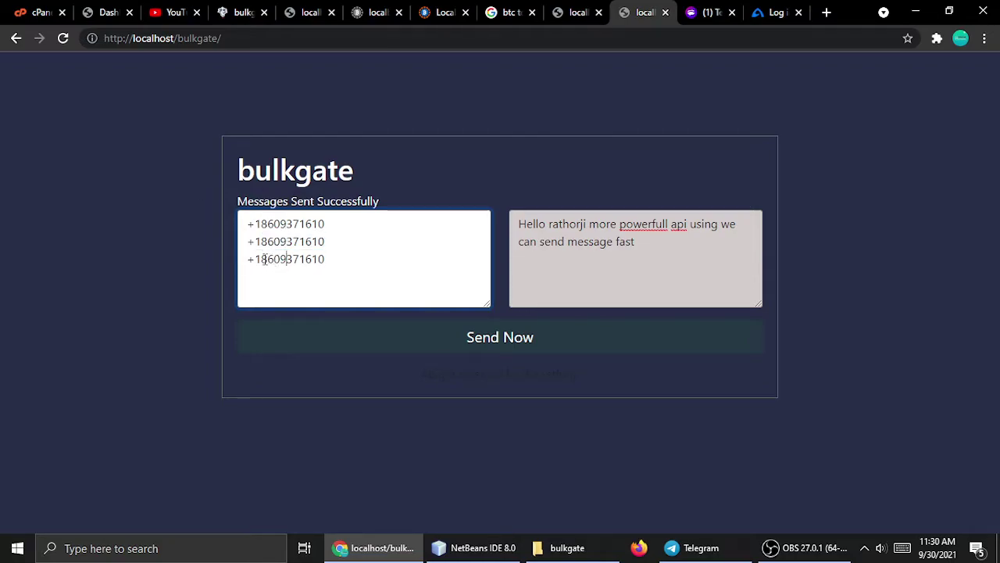
pyautogui.moveTo(261, 259); pyautogui.dragTo(352, 259)
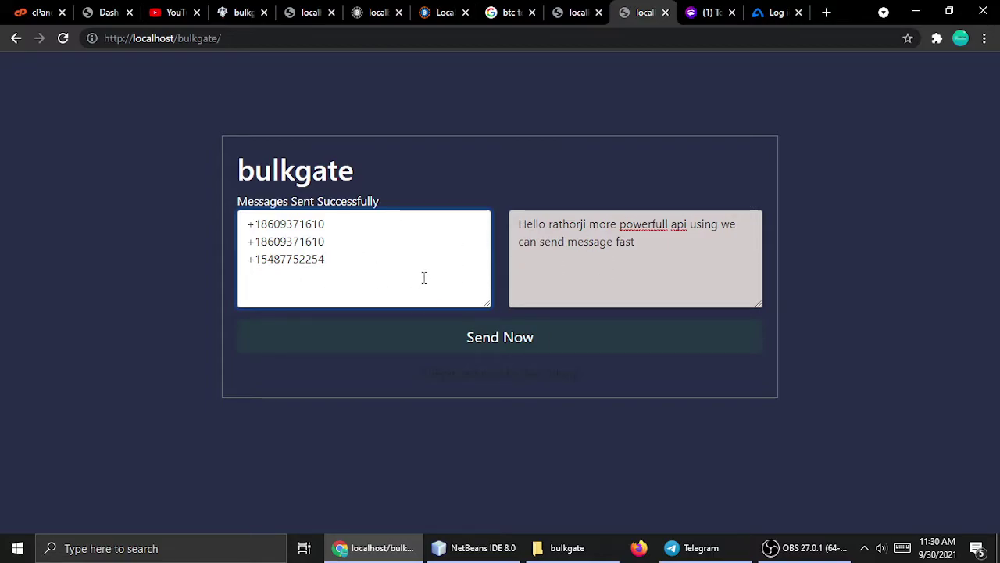
# Check TextNow for the bulk message, then move to the BulkGate login tab.
pyautogui.click(708, 11)
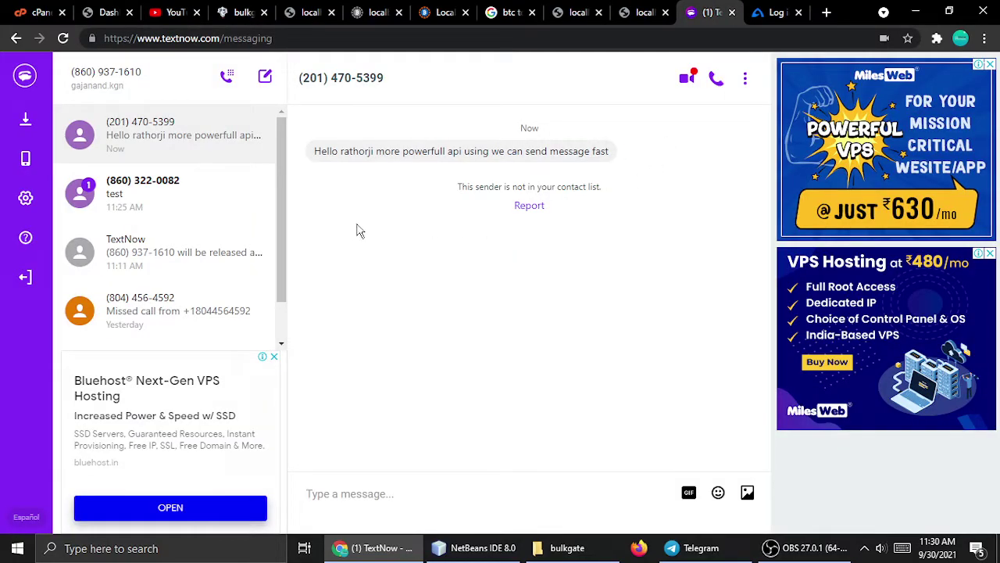
pyautogui.hotkey('ctrl', 'Tab')
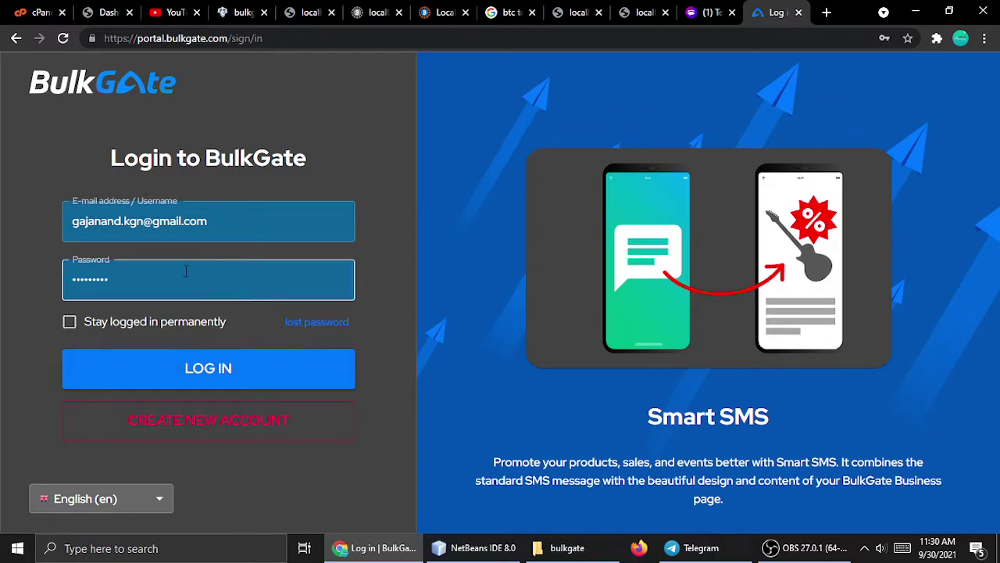
# Log in to BulkGate with the pre-filled credentials and scroll the sidebar to Modules & APIs.
pyautogui.click(207, 373)
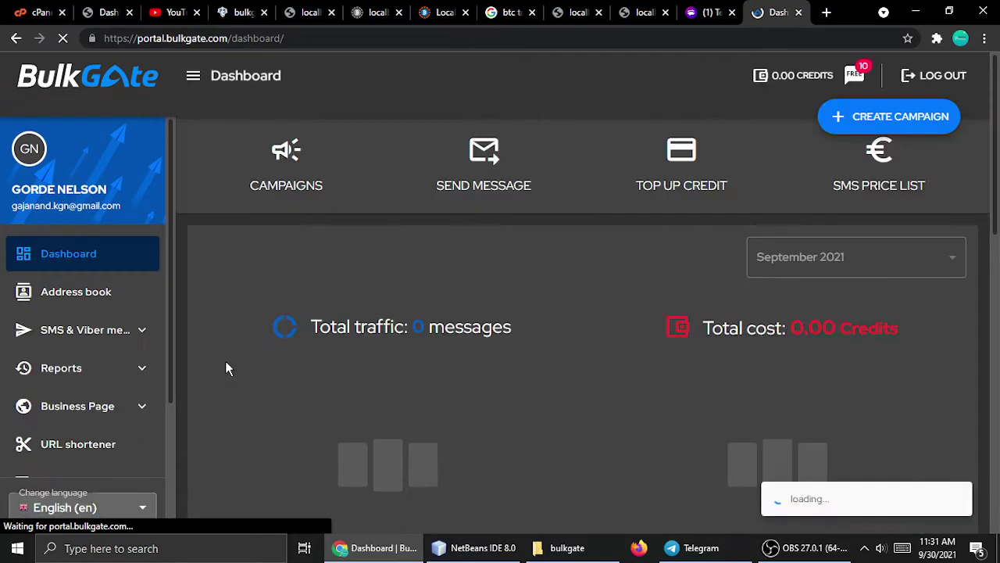
pyautogui.scroll(-3, 20, 391)
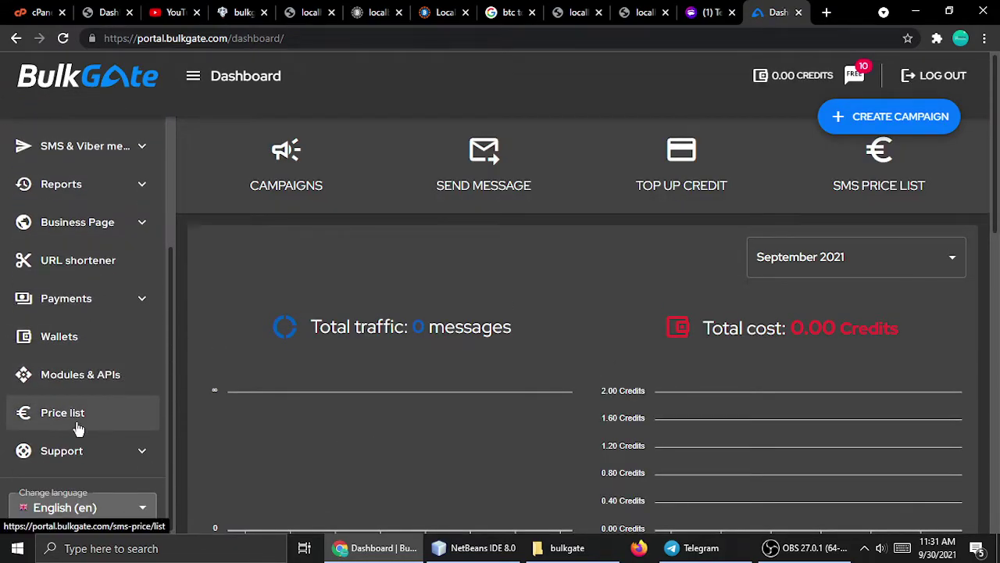
# Open Modules & APIs and create a new Php SDK API application.
pyautogui.click(84, 382)
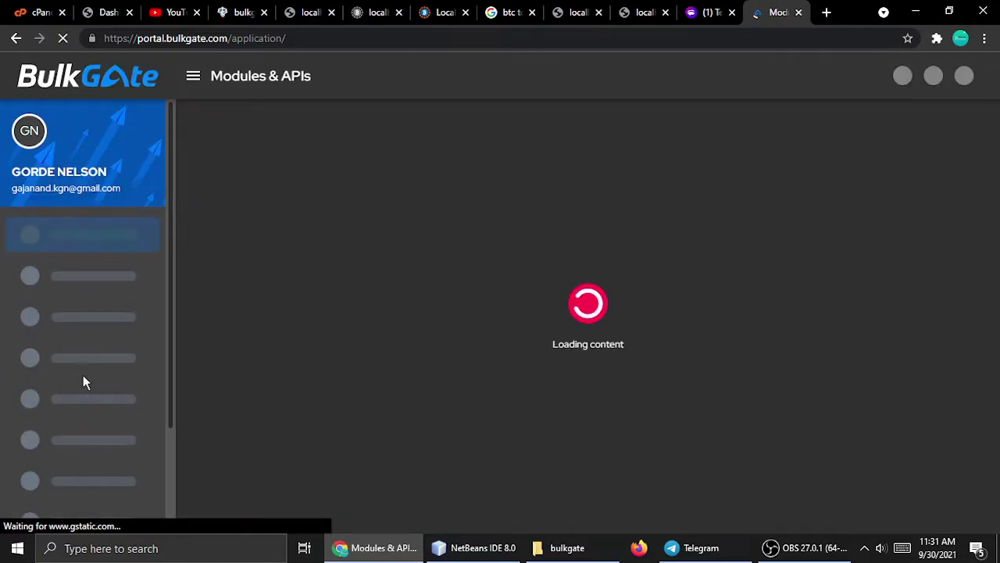
pyautogui.scroll(-3, 552, 349)
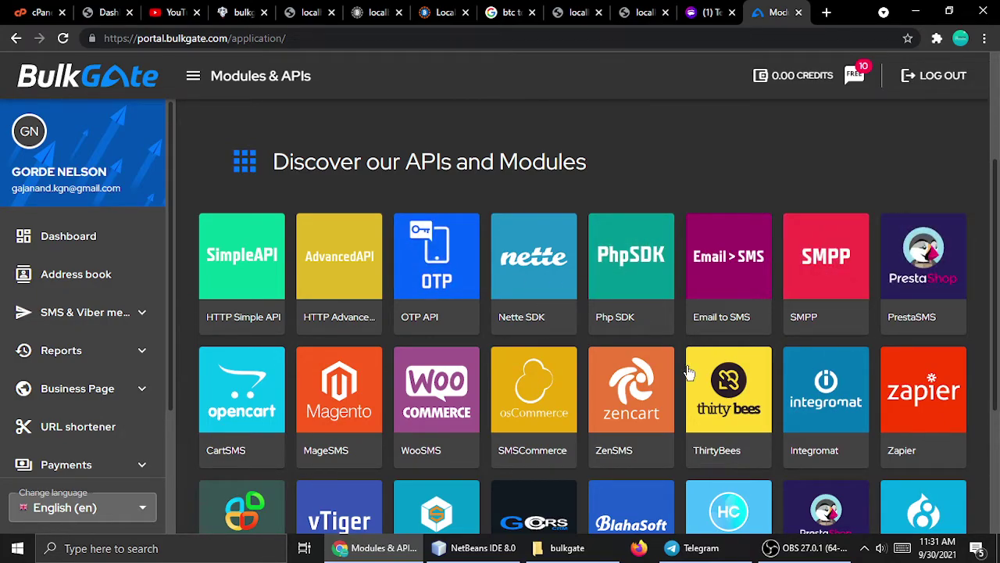
pyautogui.scroll(-3, 495, 352)
pyautogui.scroll(3, 496, 353)
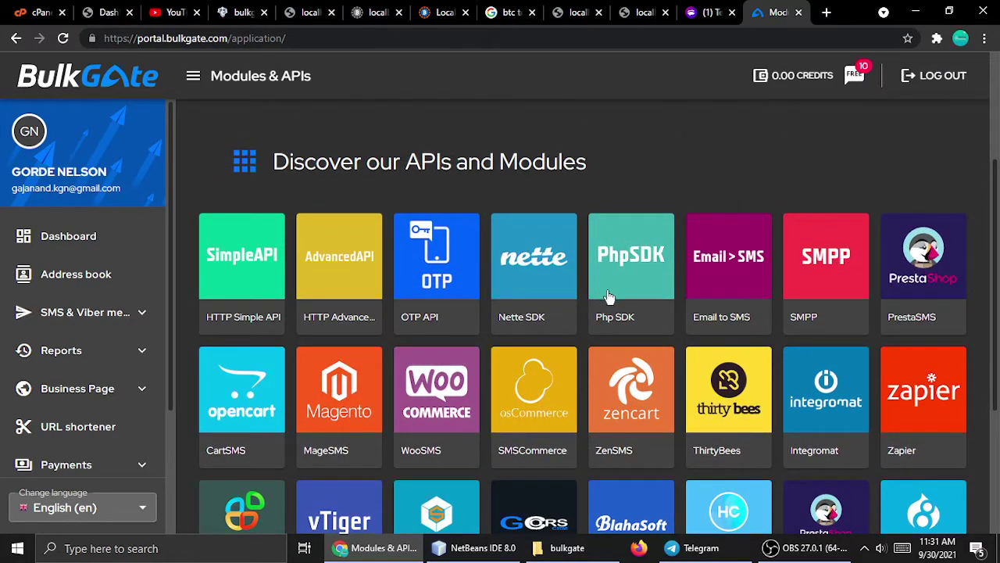
pyautogui.click(622, 266)
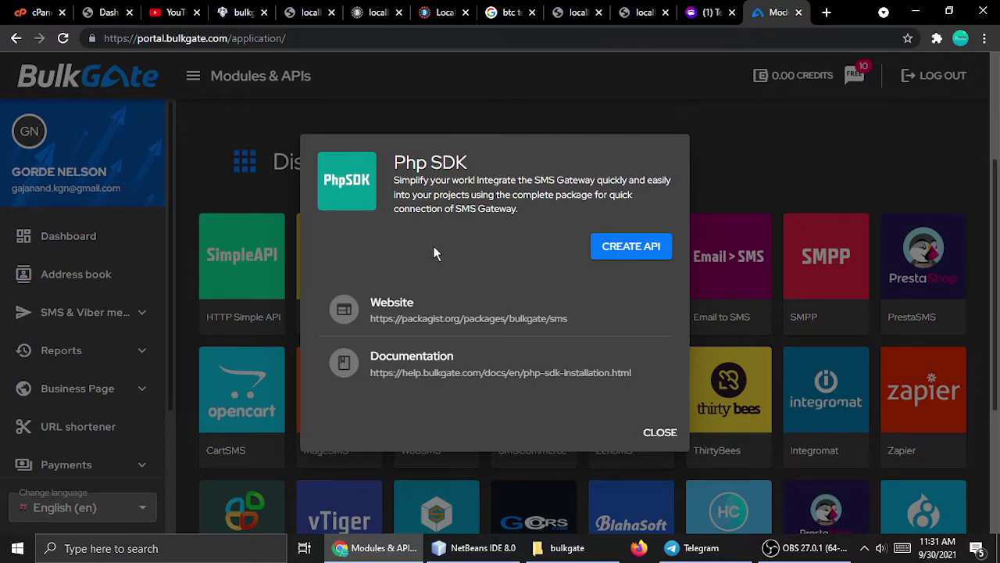
pyautogui.click(622, 246)
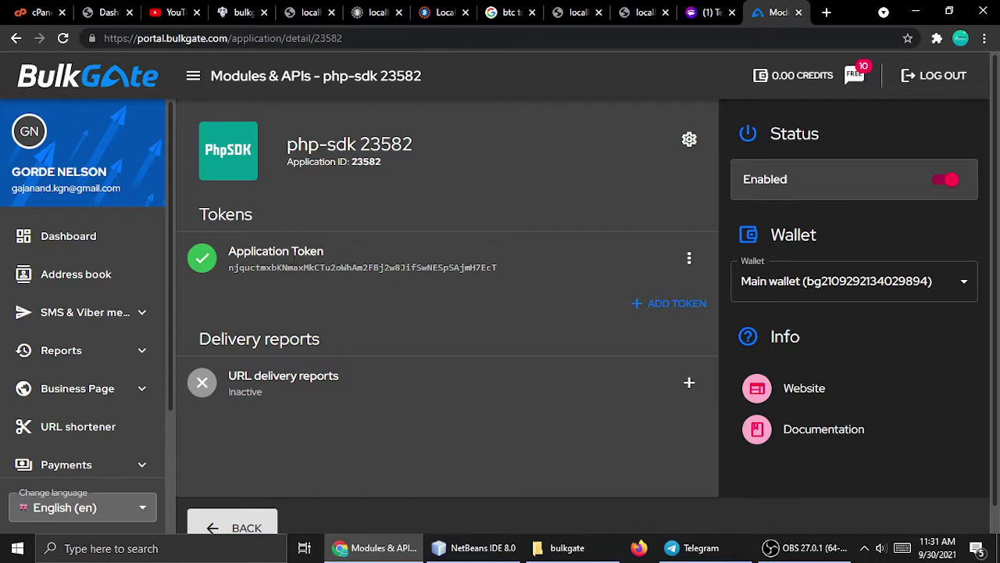
# Copy the new application's Application ID from its details page.
pyautogui.moveTo(230, 251); pyautogui.dragTo(341, 264)
pyautogui.click(347, 264)
pyautogui.doubleClick(271, 266)
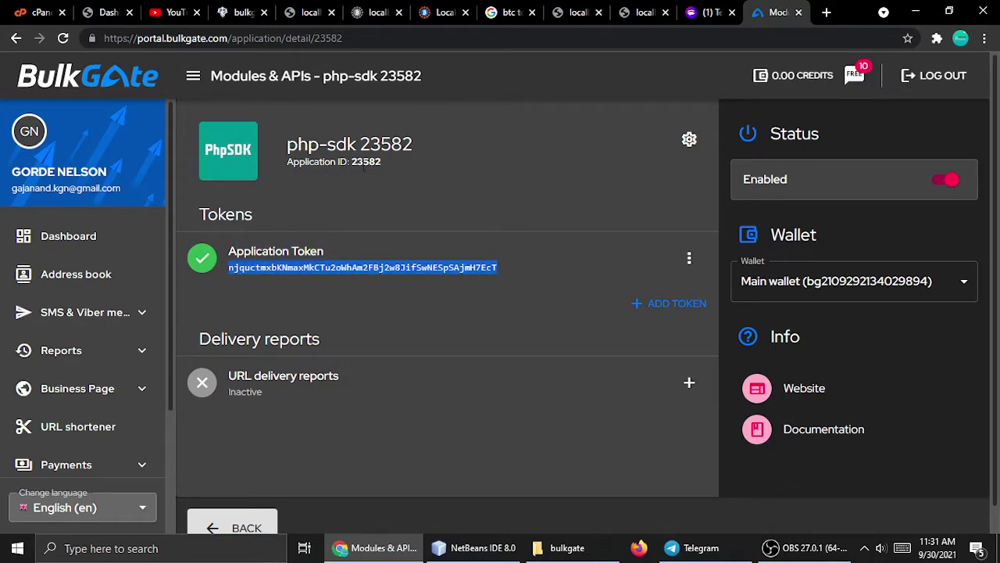
pyautogui.doubleClick(367, 161)
pyautogui.hotkey('ctrl', 'c')
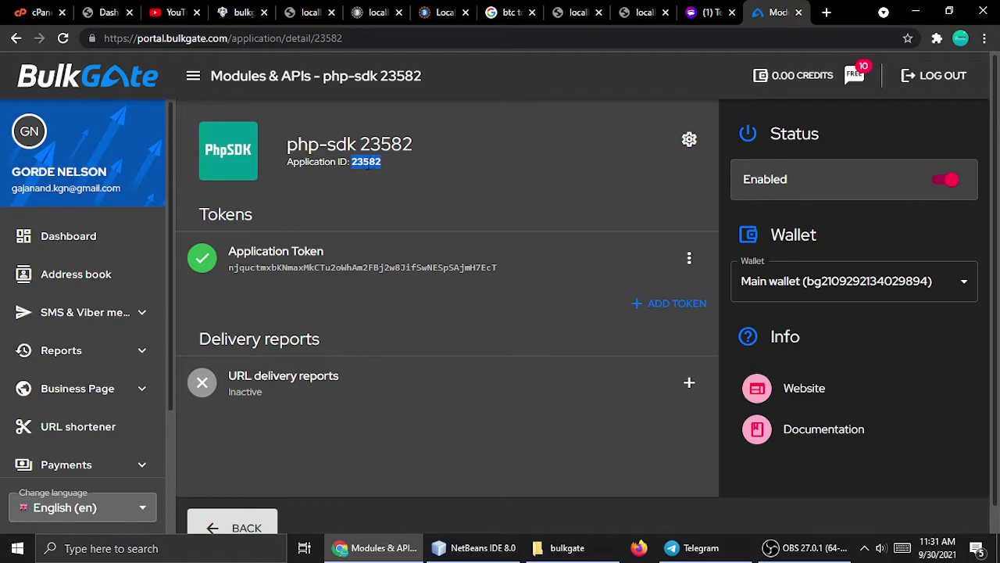
pyautogui.rightClick(375, 162)
pyautogui.click(383, 170)
# Paste the Application ID into the first quotes of the Connection call in multiple_number.php.
pyautogui.click(479, 547)
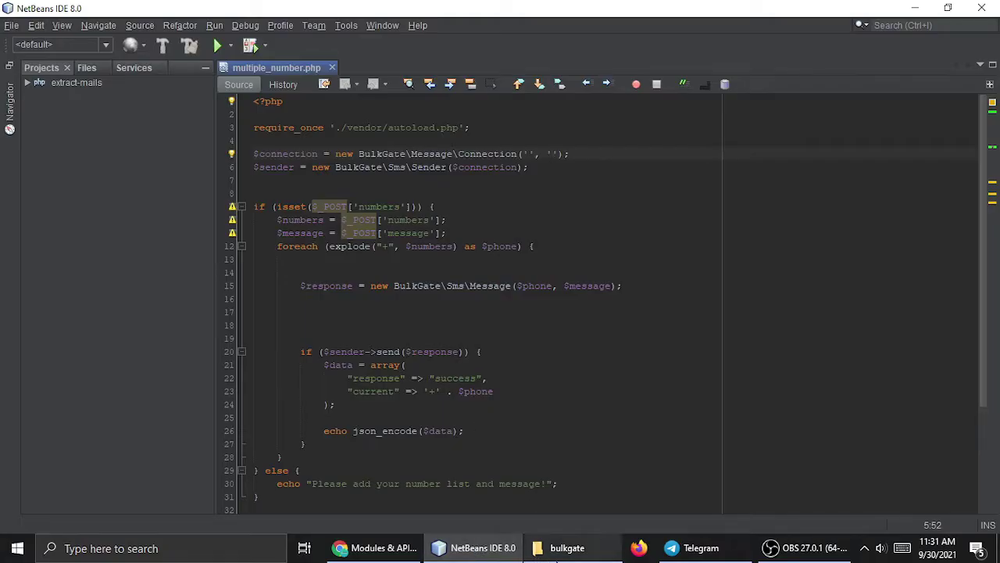
pyautogui.click(564, 547)
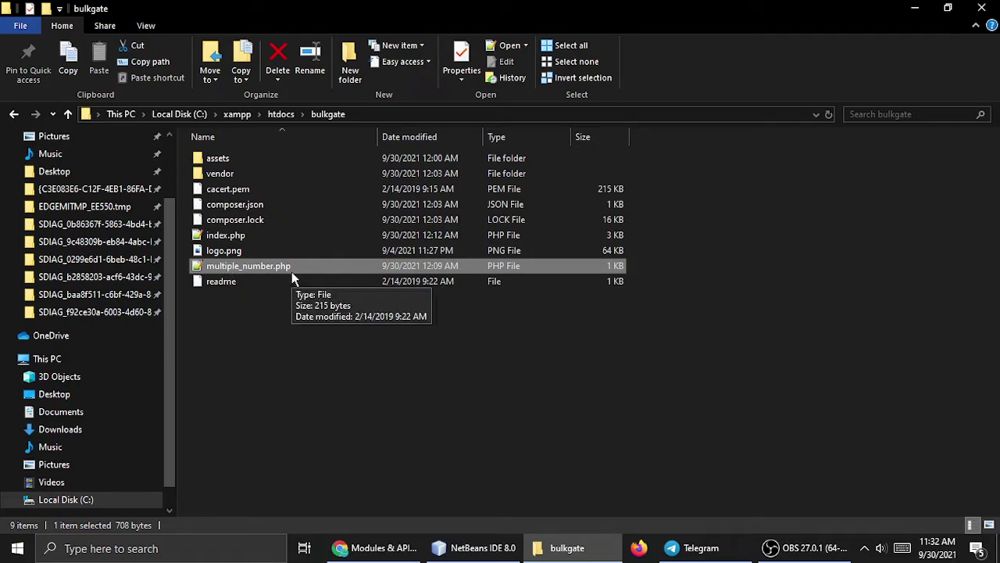
pyautogui.moveTo(248, 272); pyautogui.dragTo(478, 558)
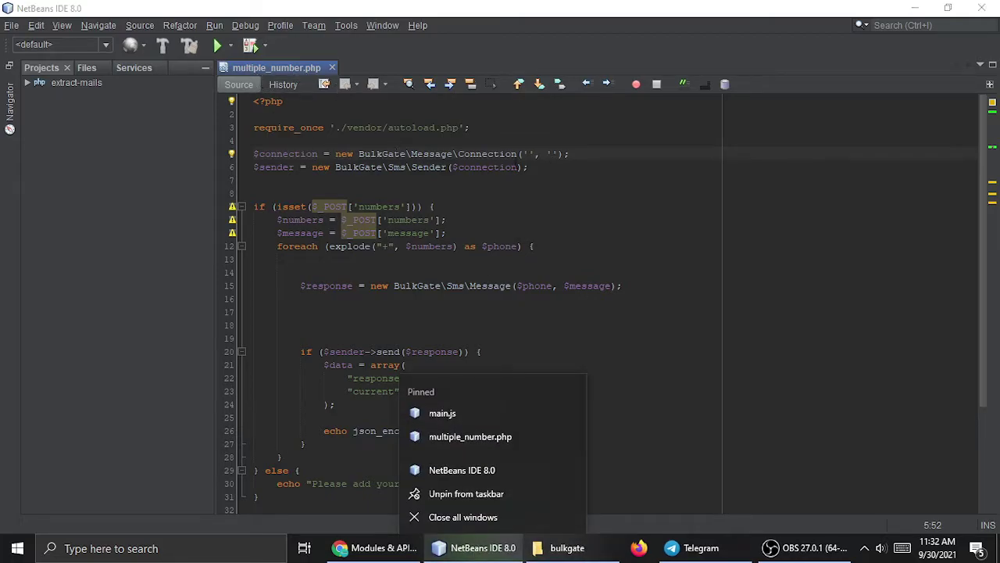
pyautogui.click(534, 215)
pyautogui.click(528, 154)
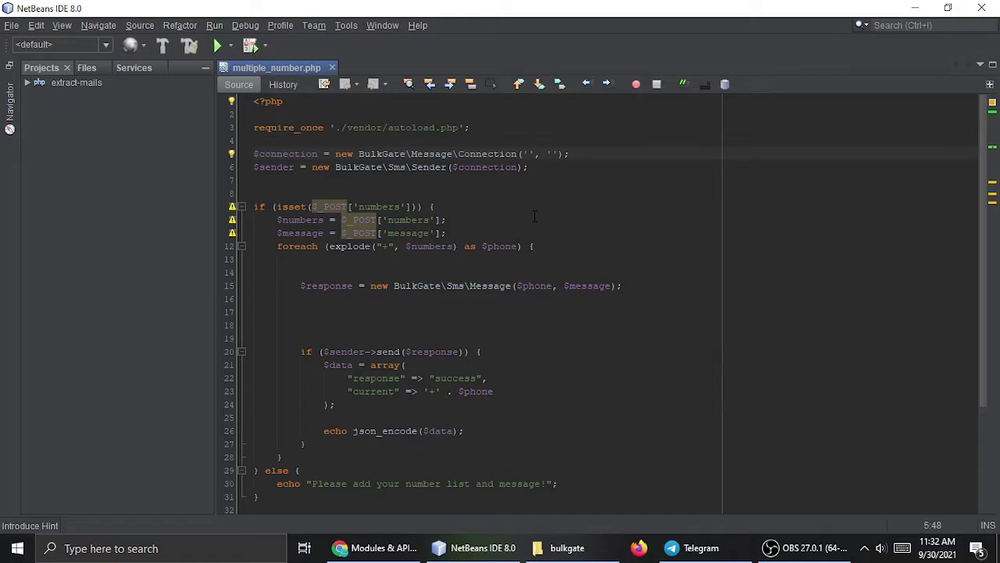
pyautogui.hotkey('ctrl', 'v')
pyautogui.doubleClick(547, 154)
pyautogui.keyDown('ctrl'); pyautogui.scroll(2, 546, 228); pyautogui.keyUp('ctrl')
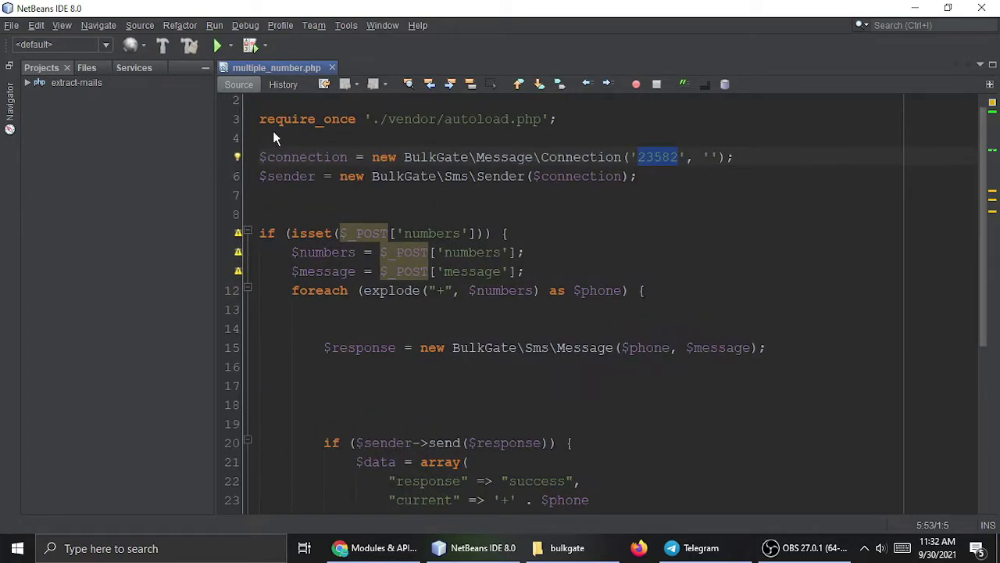
pyautogui.click(205, 67)
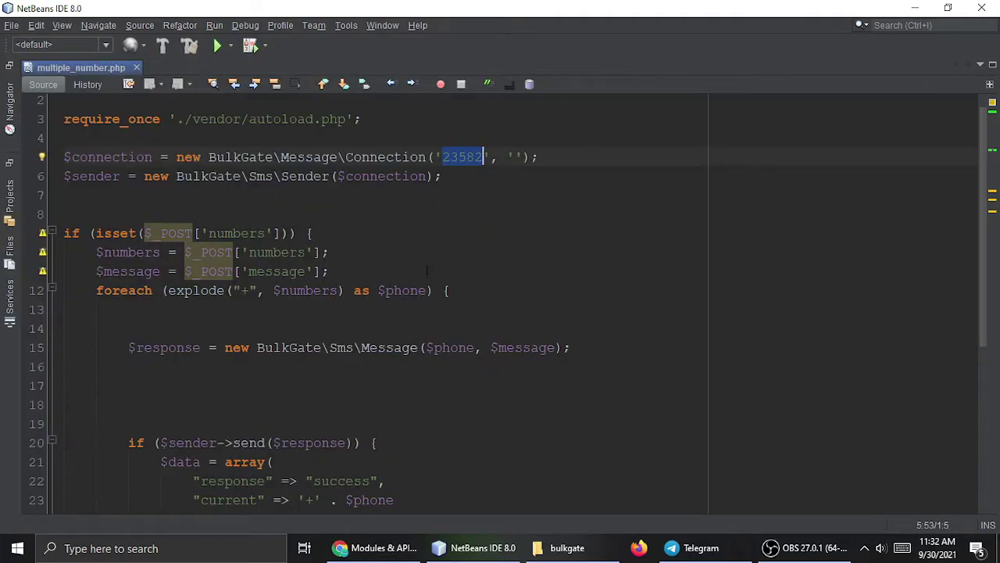
pyautogui.keyDown('ctrl'); pyautogui.scroll(1, 531, 160); pyautogui.keyUp('ctrl')
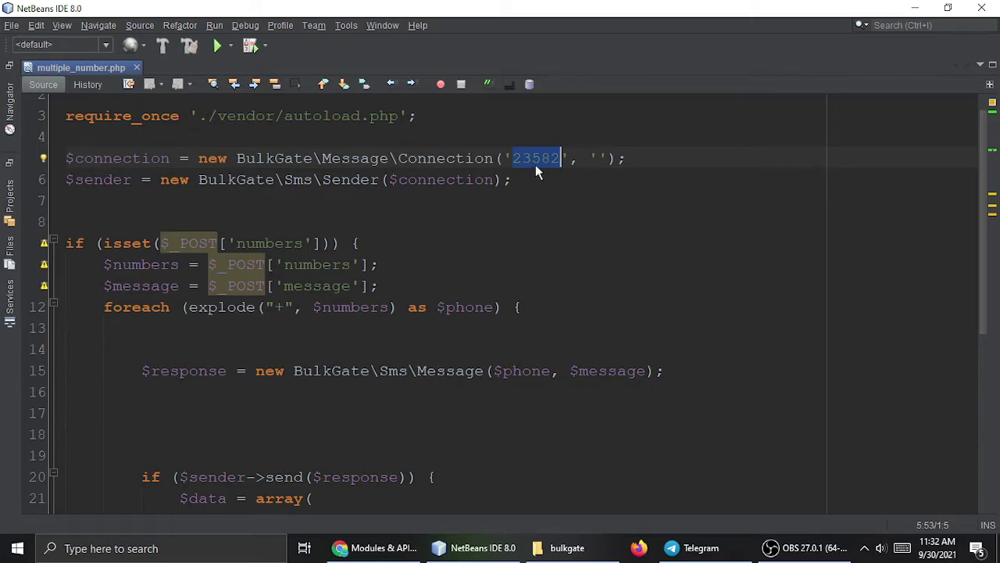
# Copy the application token from BulkGate and paste it into the Connection's token quotes.
pyautogui.click(375, 547)
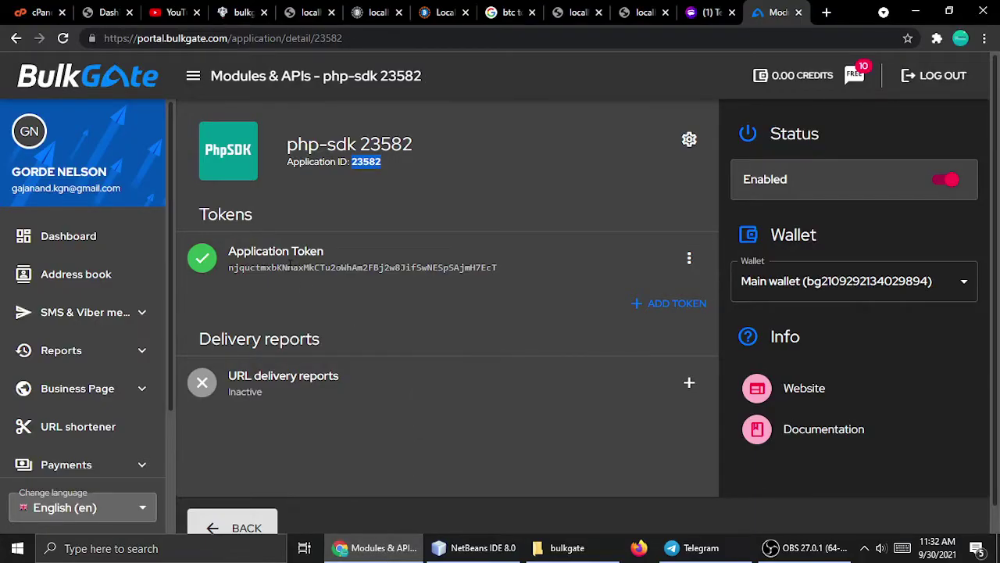
pyautogui.moveTo(232, 269); pyautogui.dragTo(539, 268)
pyautogui.hotkey('ctrl', 'c')
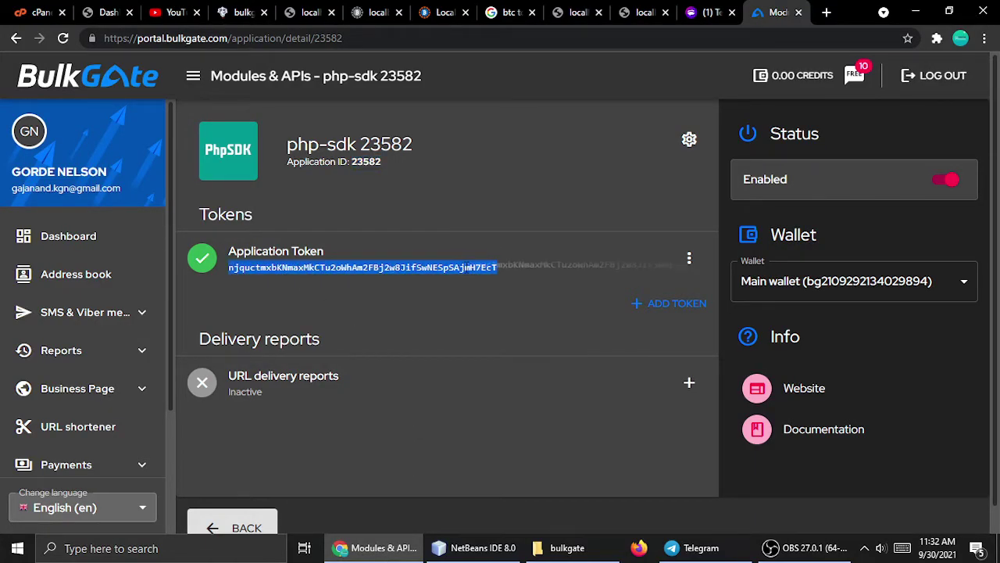
pyautogui.click(476, 547)
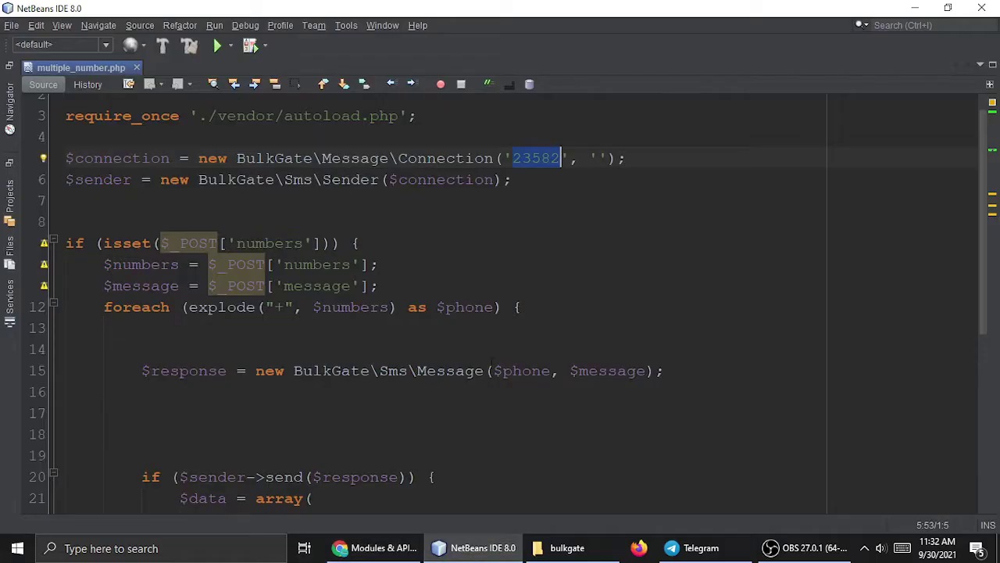
pyautogui.click(597, 159)
pyautogui.hotkey('ctrl', 'v')
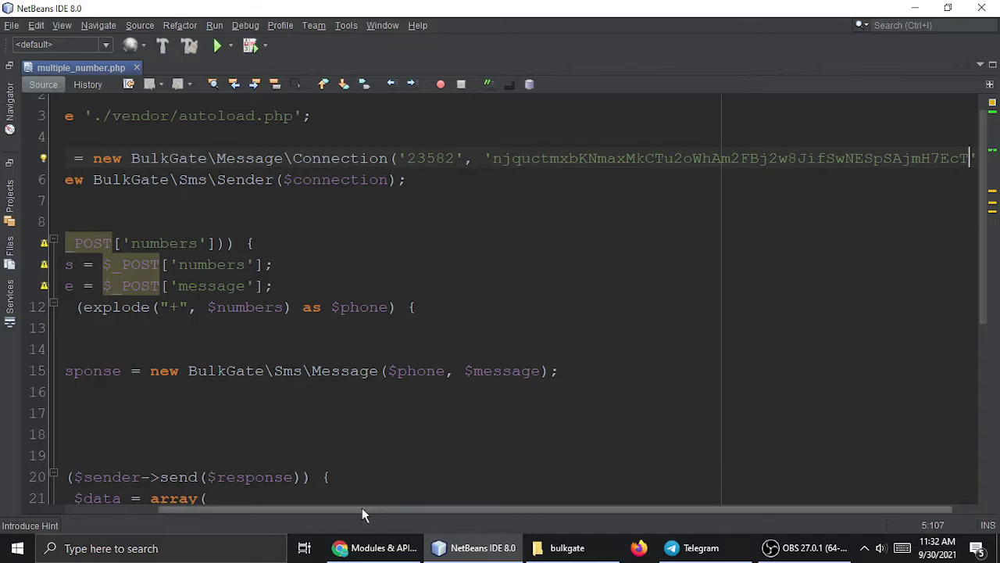
# Cross-check the code against the BulkGate details page, then go to the local sender page.
pyautogui.moveTo(364, 512); pyautogui.dragTo(236, 512)
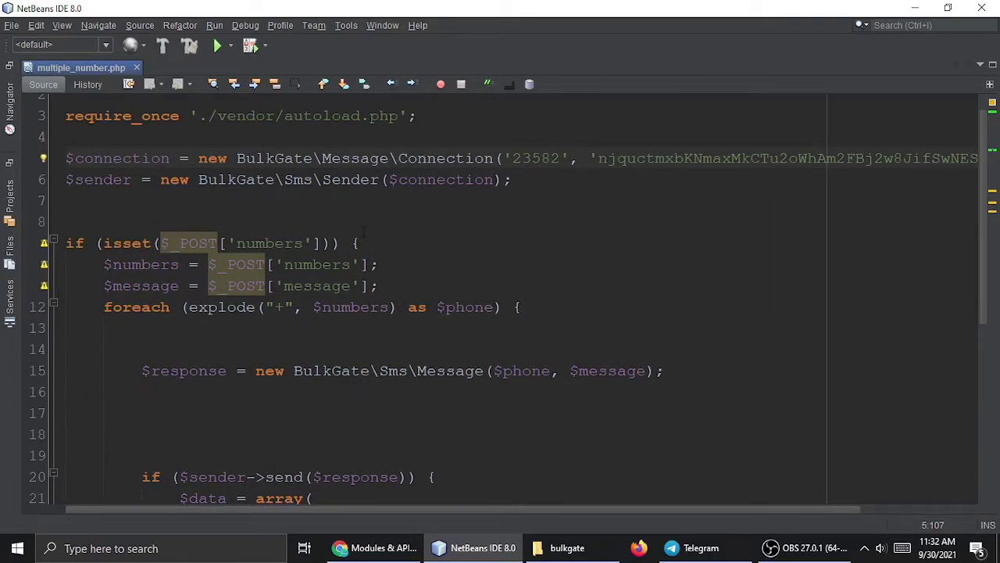
pyautogui.click(375, 547)
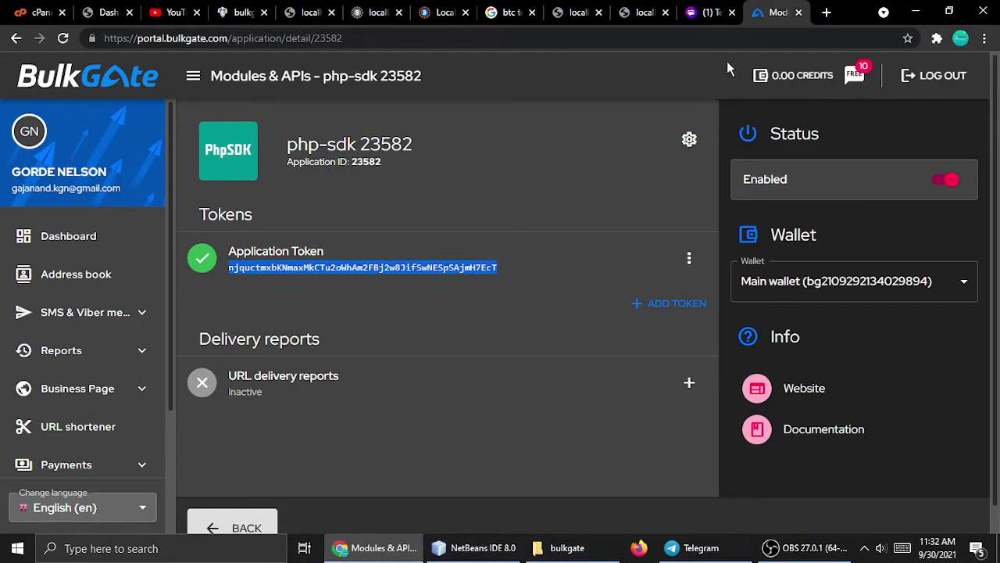
pyautogui.click(472, 547)
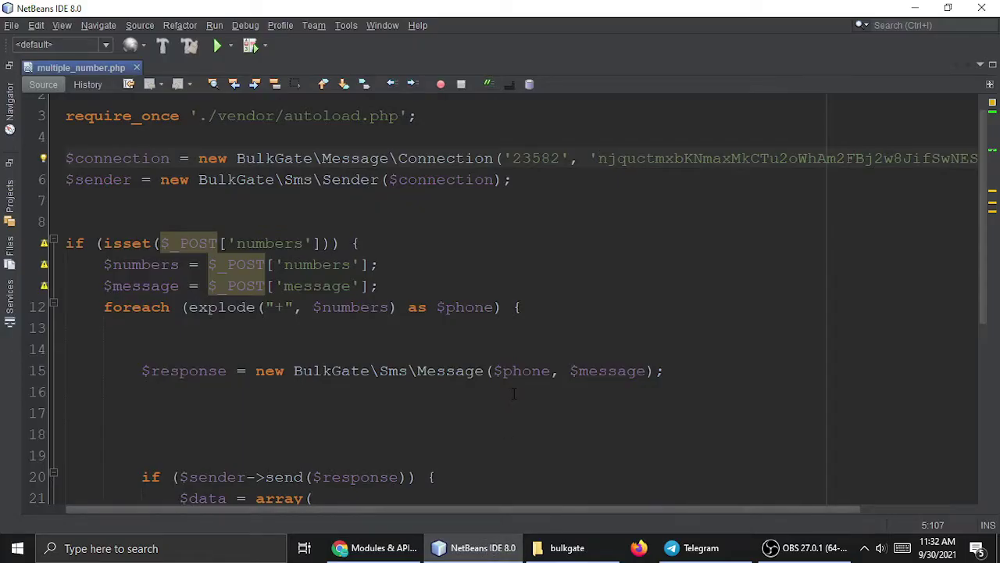
pyautogui.click(379, 547)
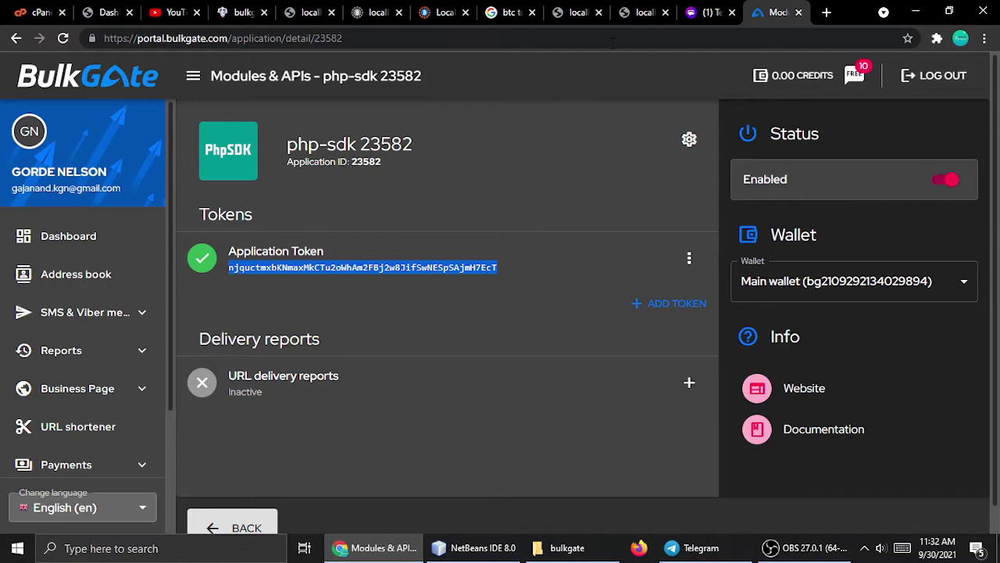
pyautogui.click(582, 12)
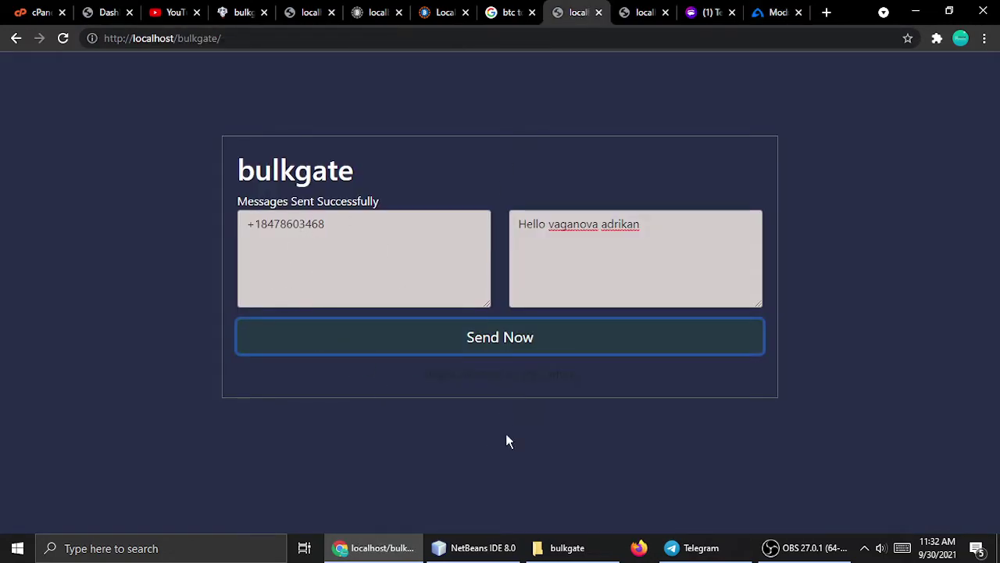
# Open the bulkgate project folder and drag index.php into NetBeans.
pyautogui.click(564, 547)
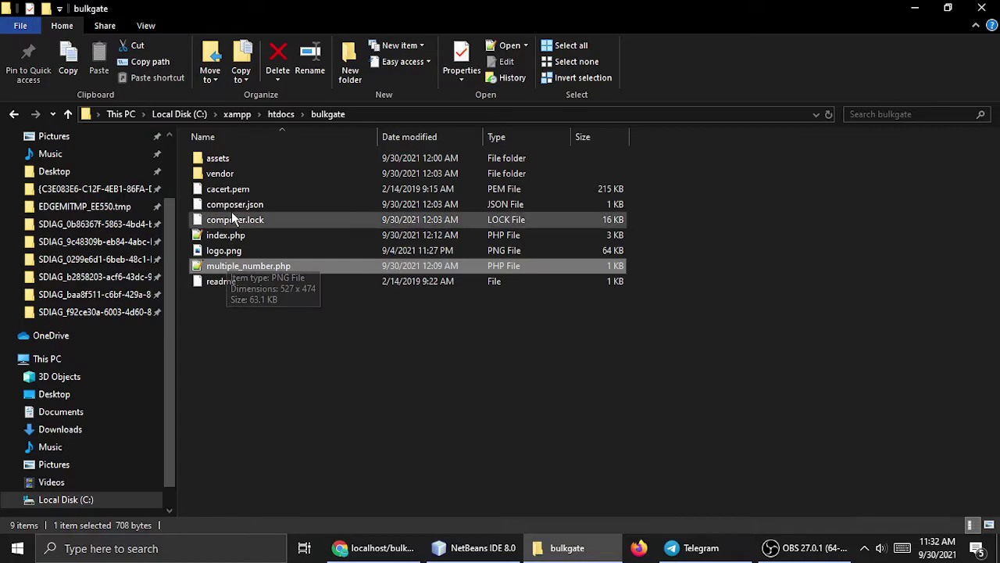
pyautogui.click(242, 338)
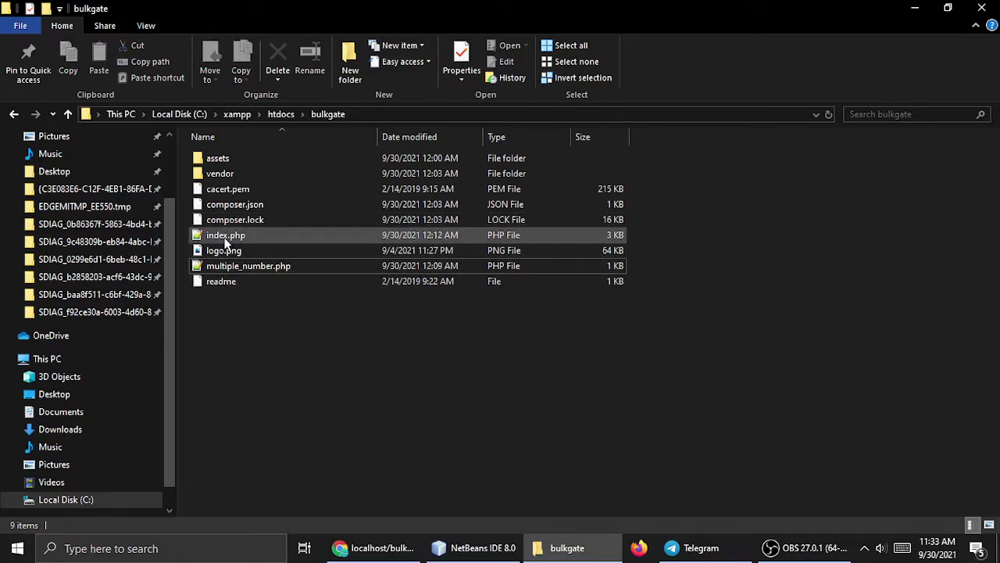
pyautogui.moveTo(225, 243); pyautogui.dragTo(624, 78)
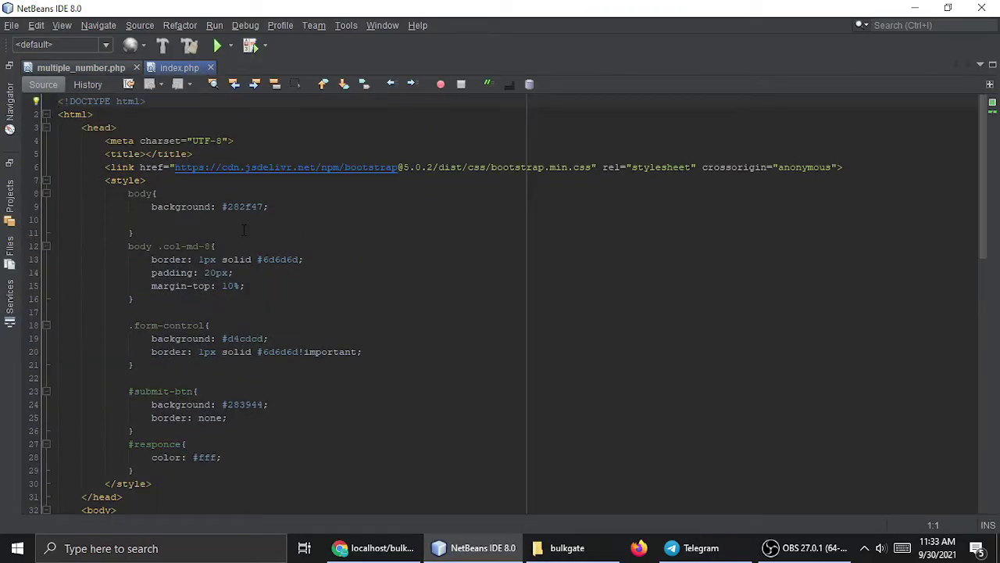
# Scroll through index.php's style rules to the 'bulkgate' heading on line 38.
pyautogui.keyDown('ctrl'); pyautogui.scroll(3, 264, 238); pyautogui.keyUp('ctrl')
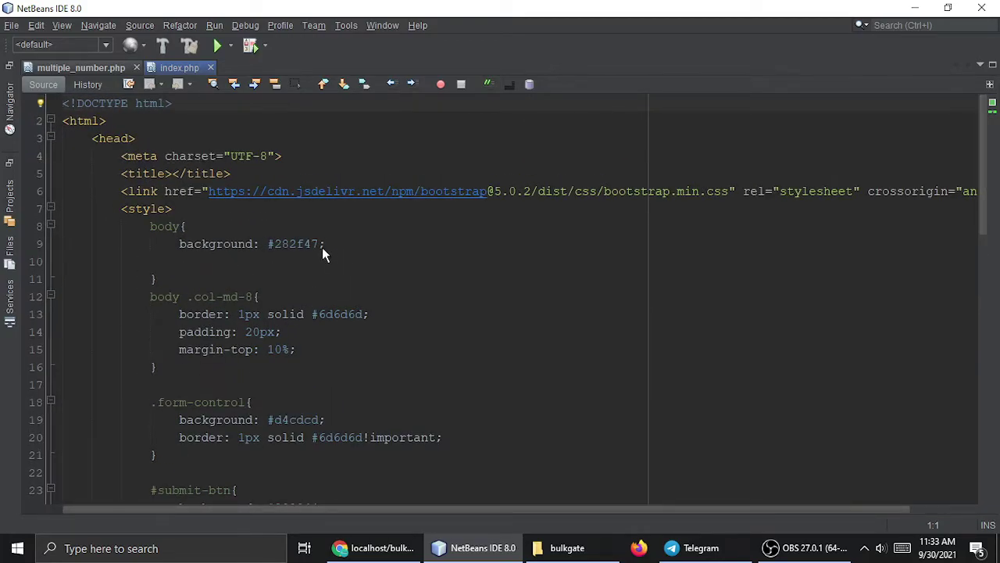
pyautogui.click(258, 288)
pyautogui.scroll(-11, 258, 289)
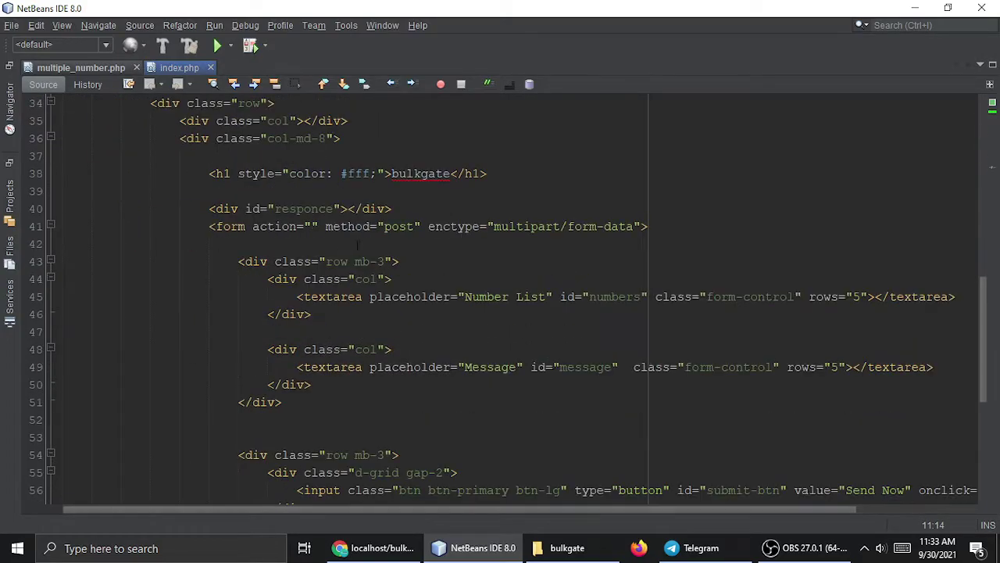
pyautogui.doubleClick(432, 175)
pyautogui.scroll(-1, 355, 289)
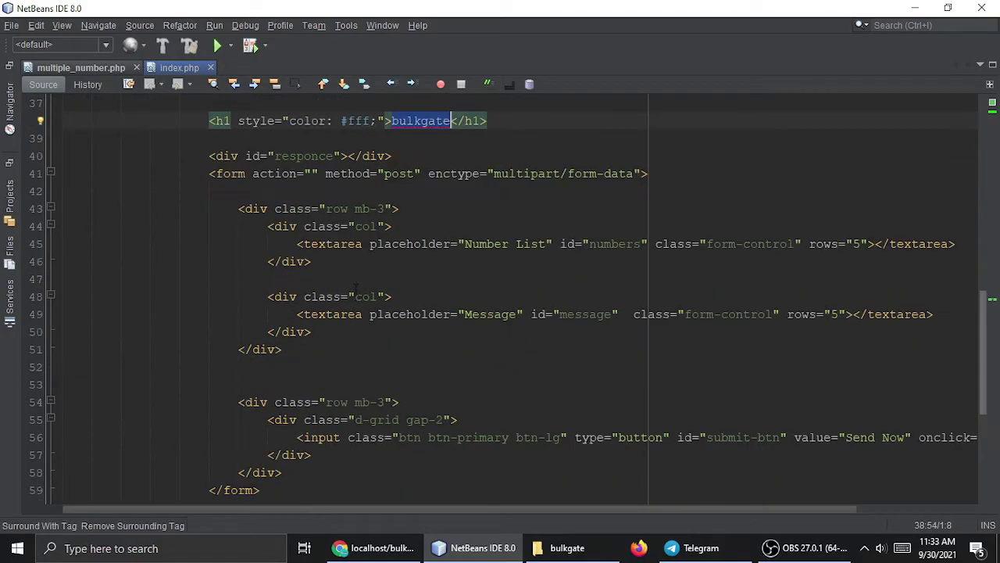
pyautogui.scroll(-1, 356, 286)
# Compare with the browser page's bulkgate heading, success message and numbers box.
pyautogui.click(373, 548)
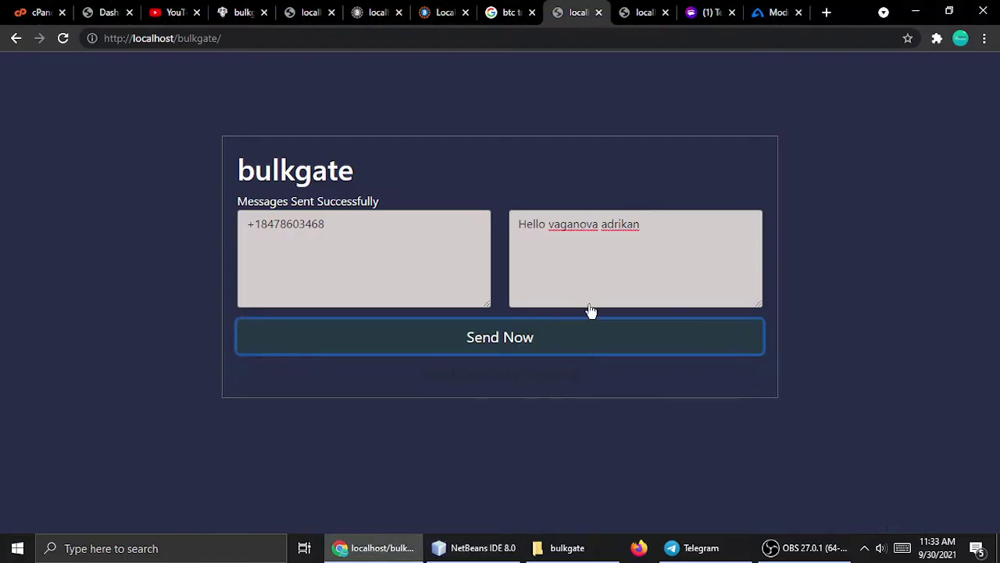
pyautogui.doubleClick(291, 173)
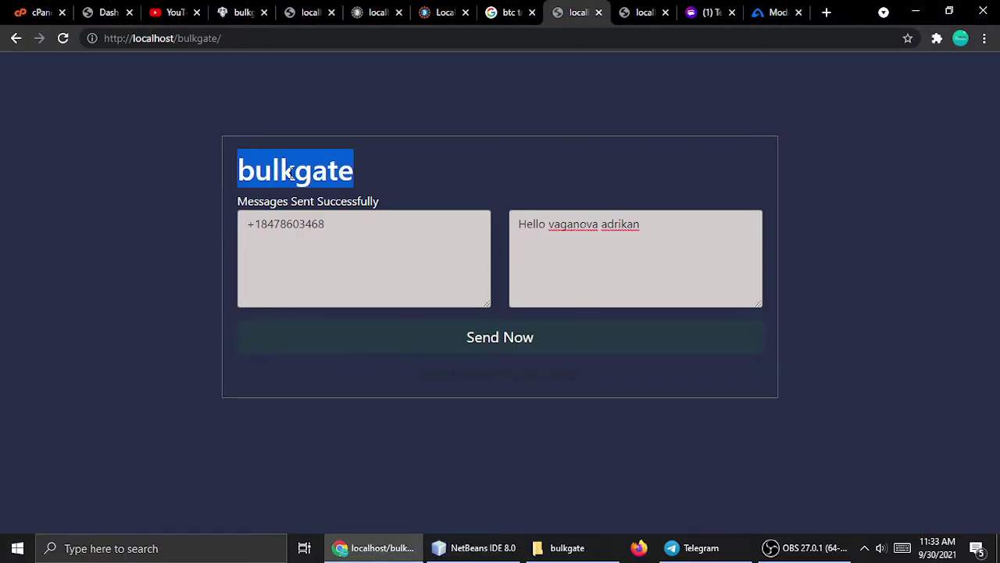
pyautogui.moveTo(247, 212); pyautogui.dragTo(462, 207)
pyautogui.click(462, 207)
pyautogui.moveTo(365, 234); pyautogui.dragTo(177, 249)
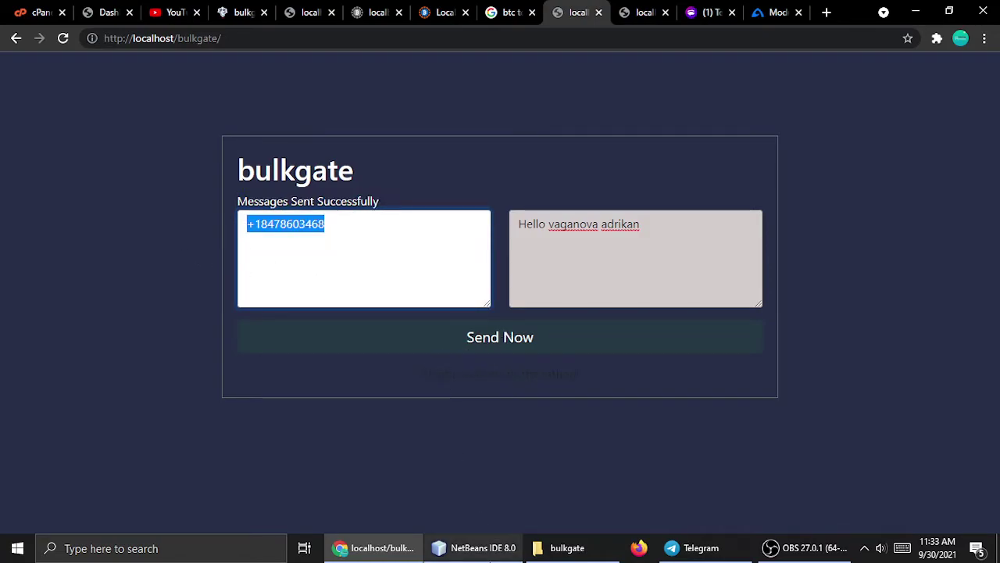
# Review index.php's script includes for Bootstrap and assets/main.js at the end of the file.
pyautogui.click(473, 548)
pyautogui.scroll(-5, 468, 366)
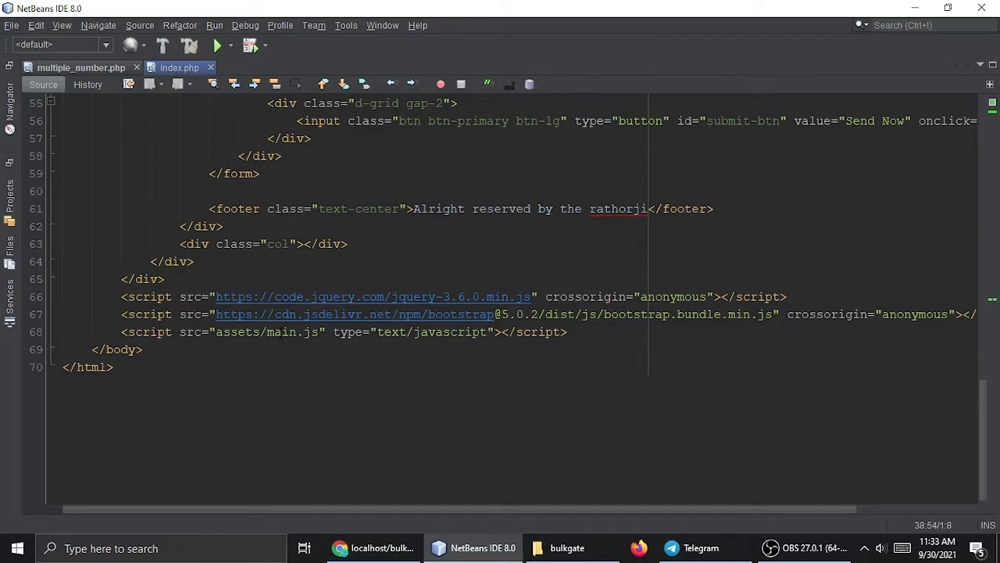
pyautogui.doubleClick(281, 332)
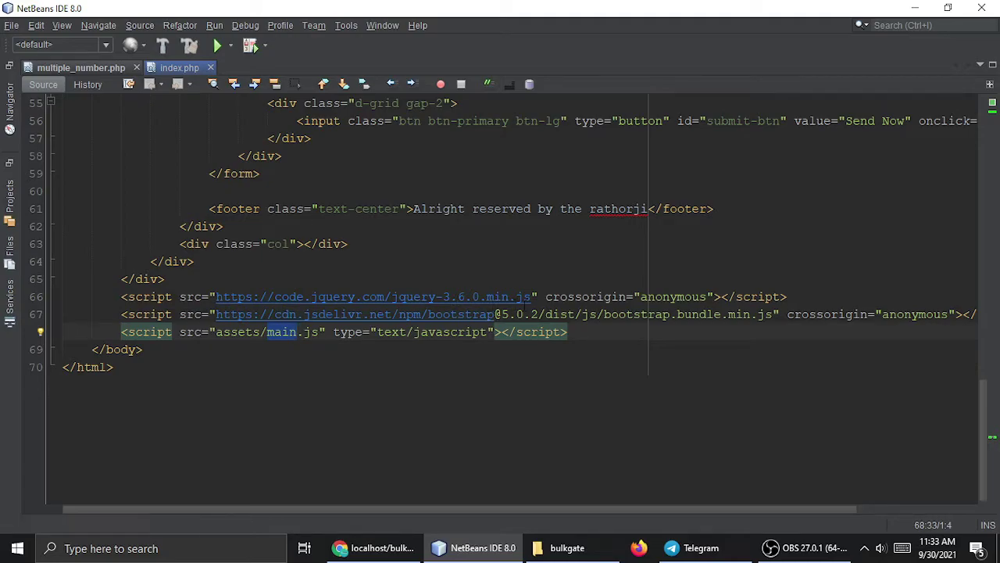
pyautogui.doubleClick(461, 314)
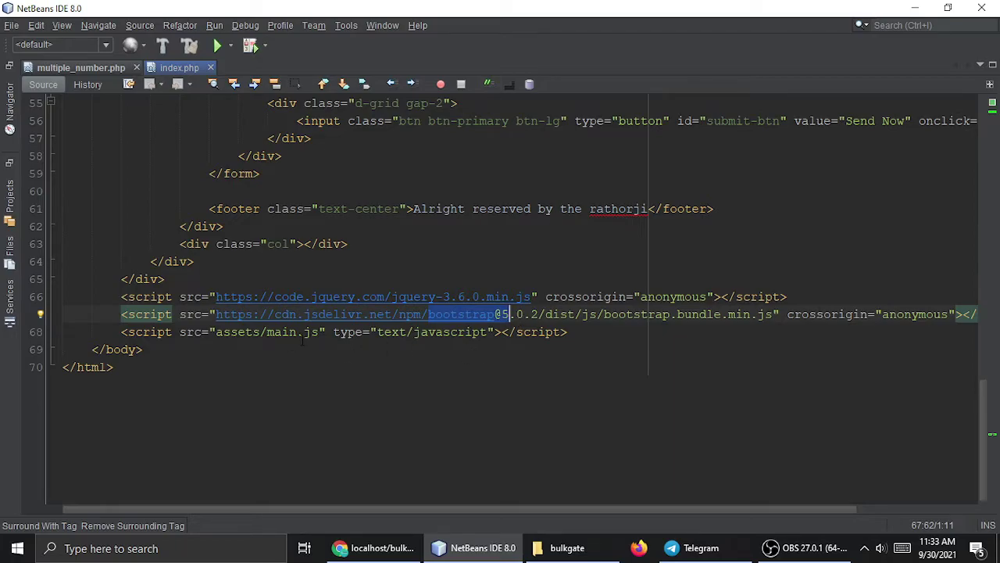
pyautogui.doubleClick(273, 331)
pyautogui.click(564, 547)
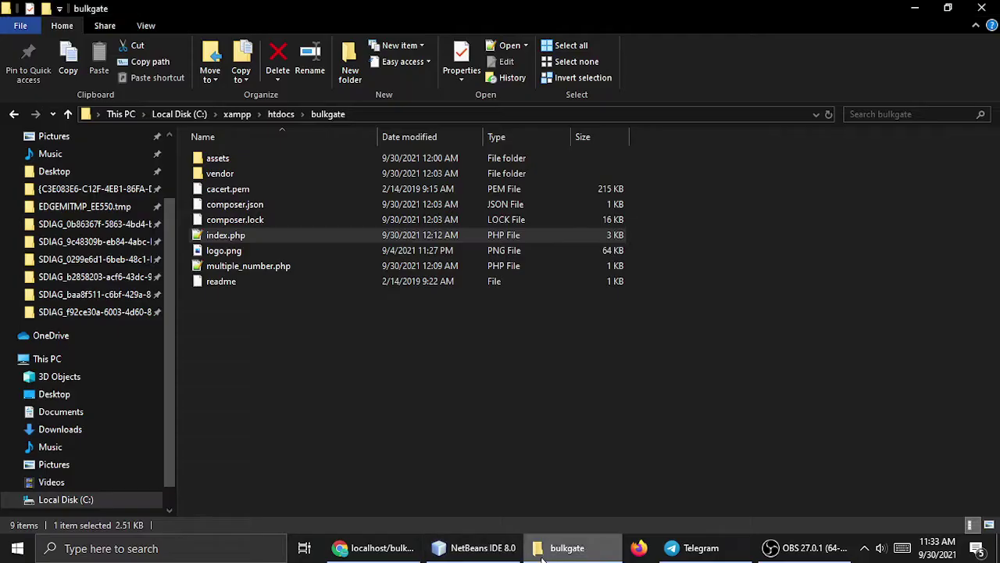
pyautogui.click(225, 235)
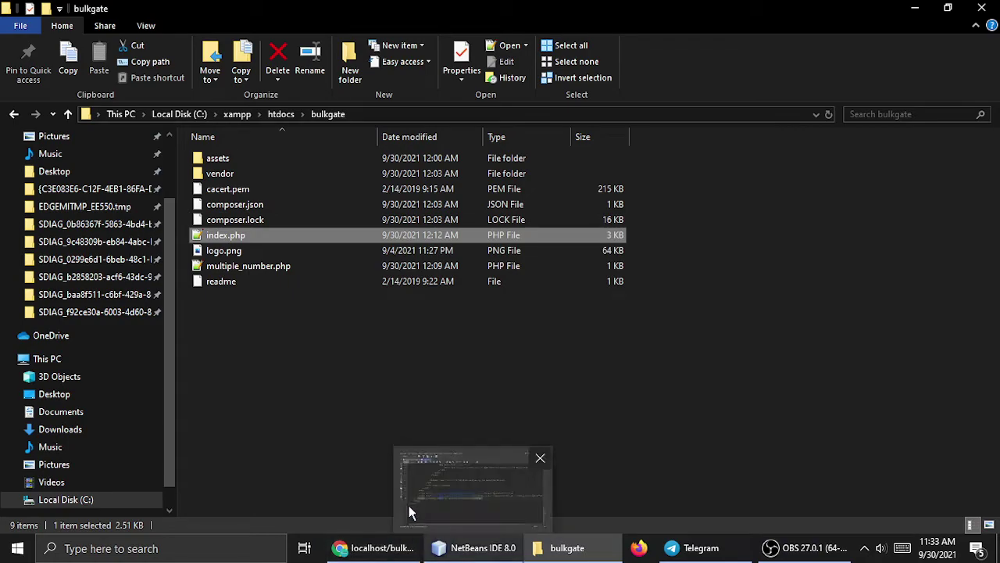
pyautogui.click(447, 543)
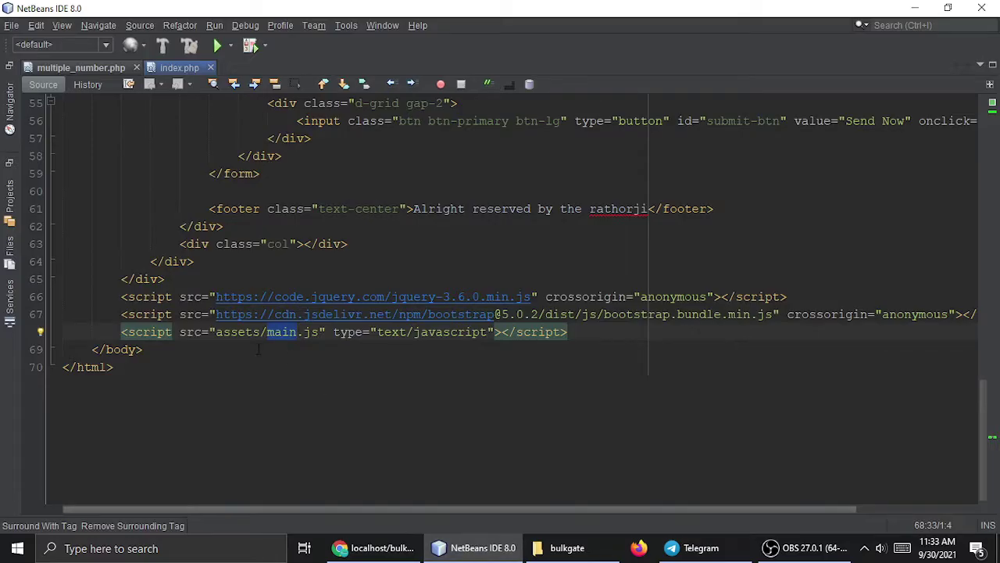